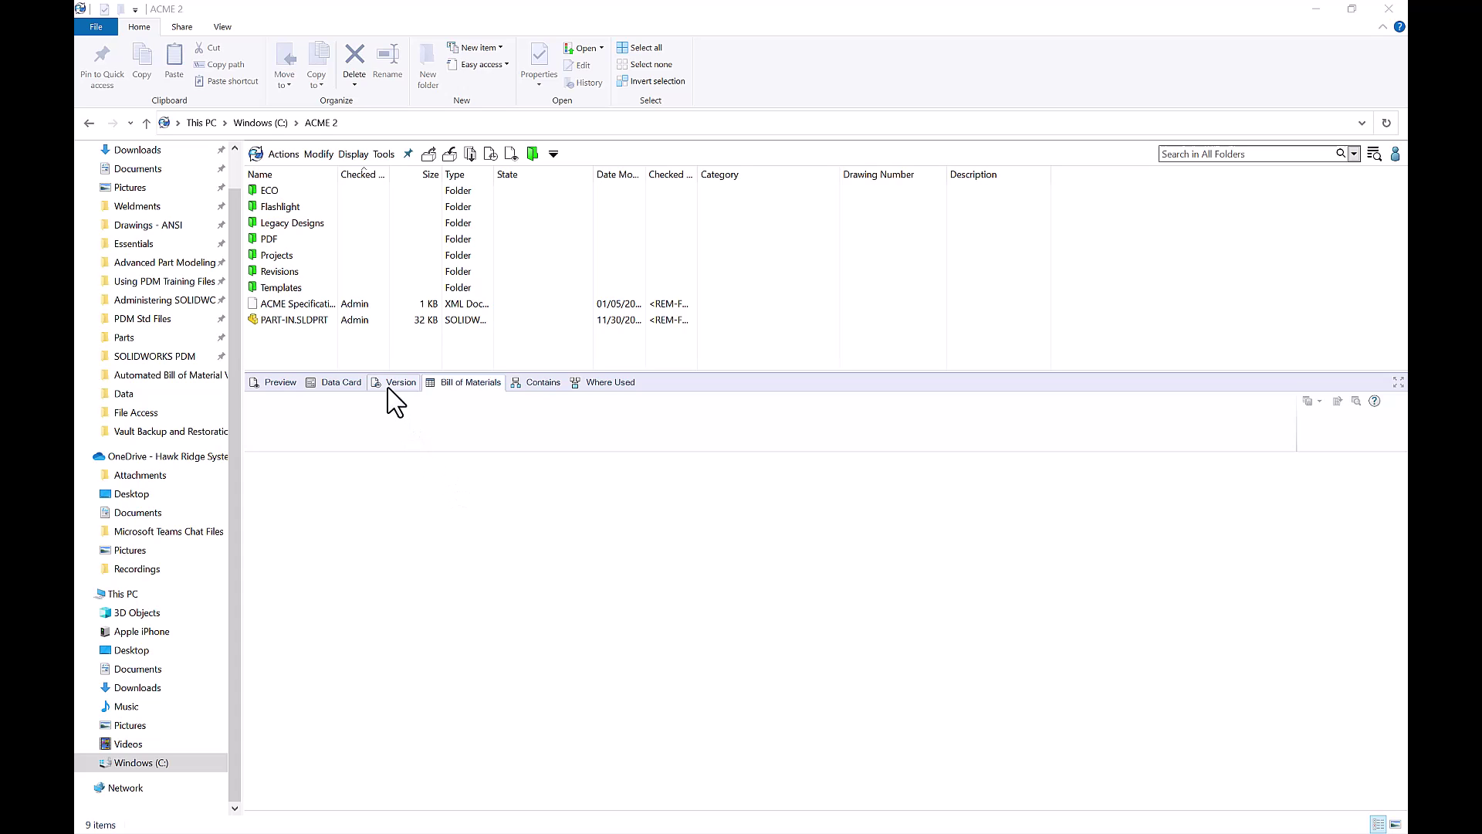
In the Flashlight folder, show the bill of materials of Light.SLDASM using the BOM layout.
left_click(290, 207)
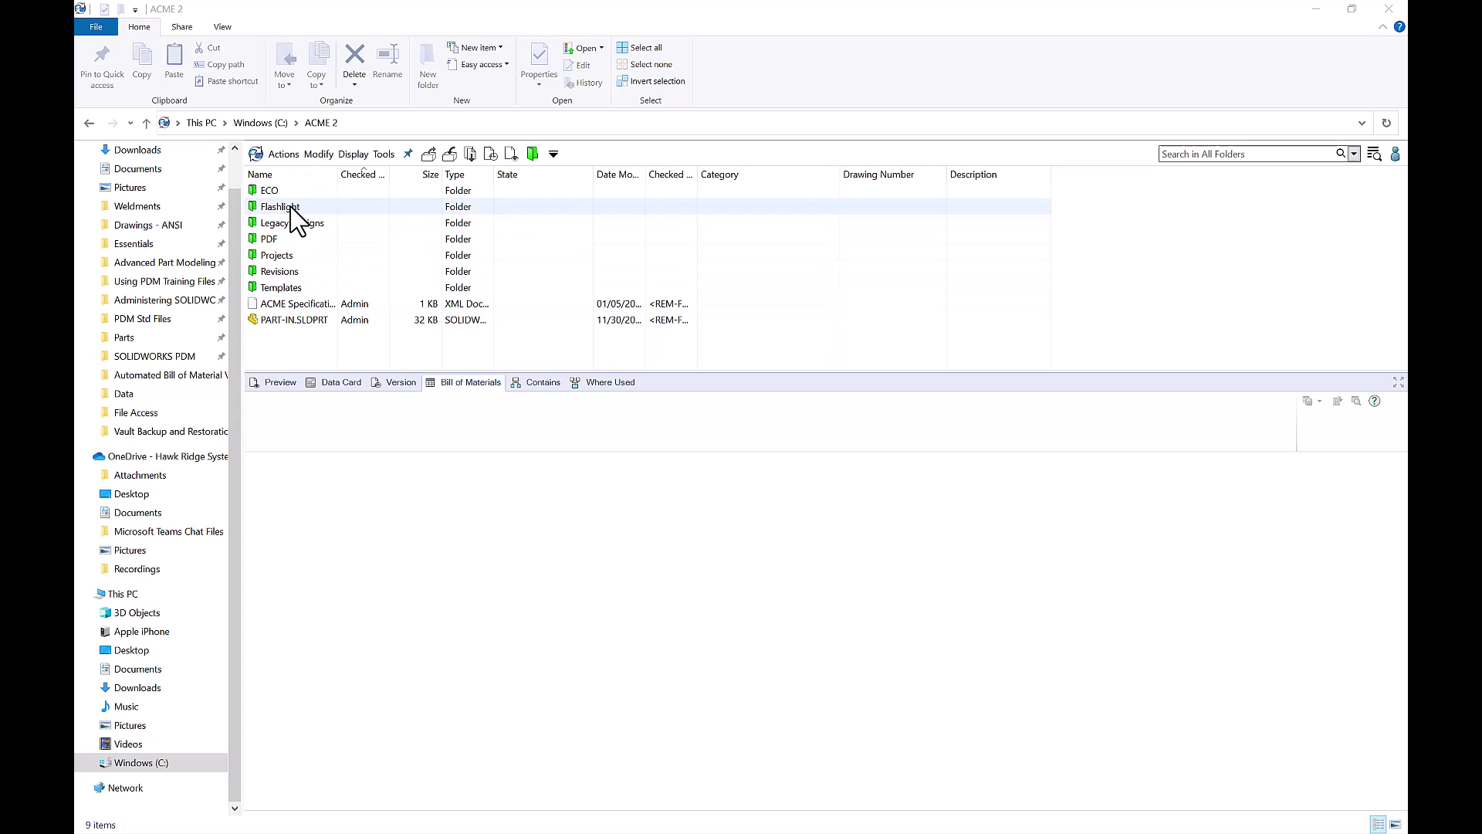
double_click(290, 207)
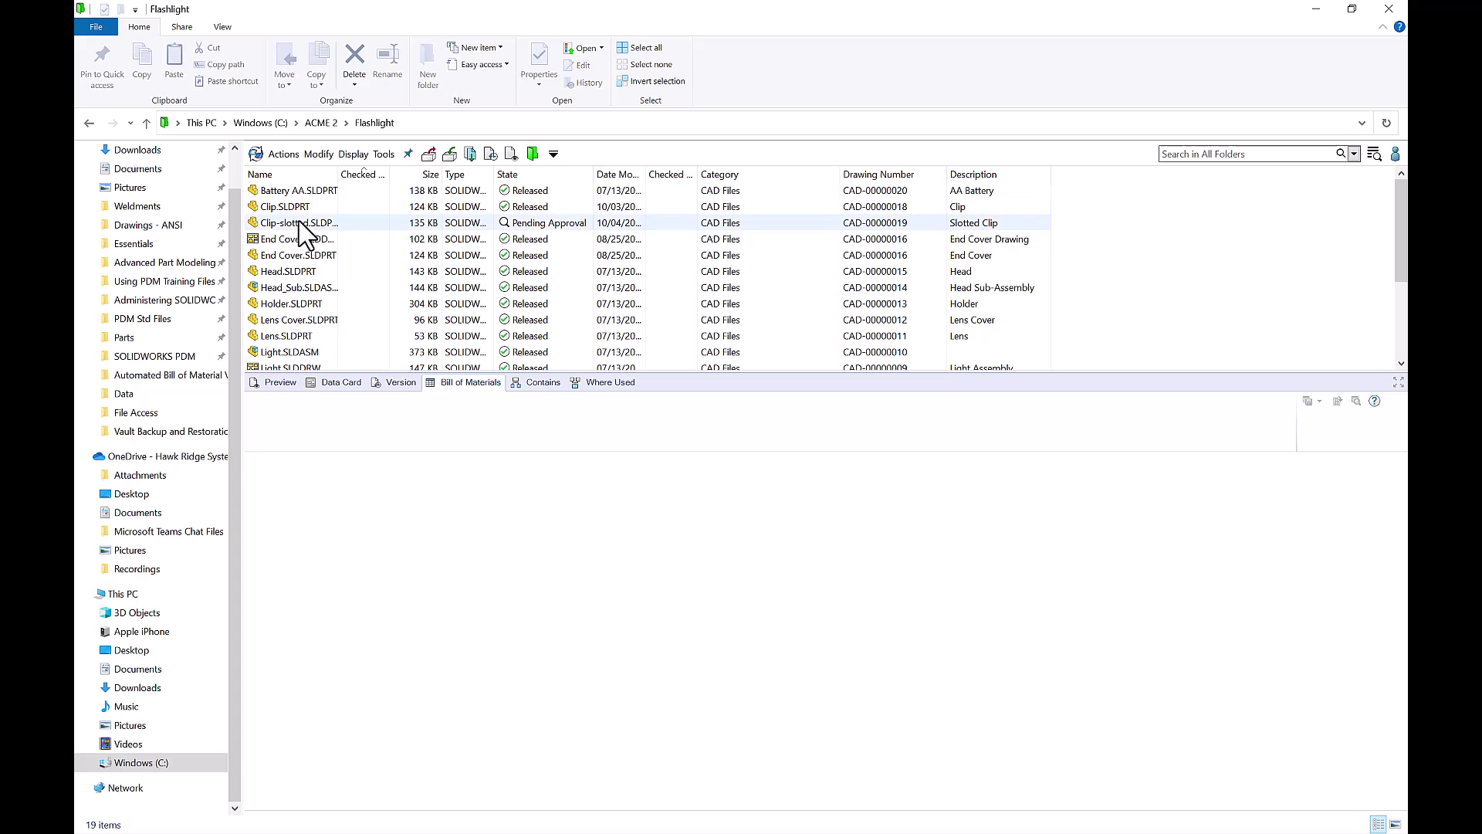
left_click(309, 353)
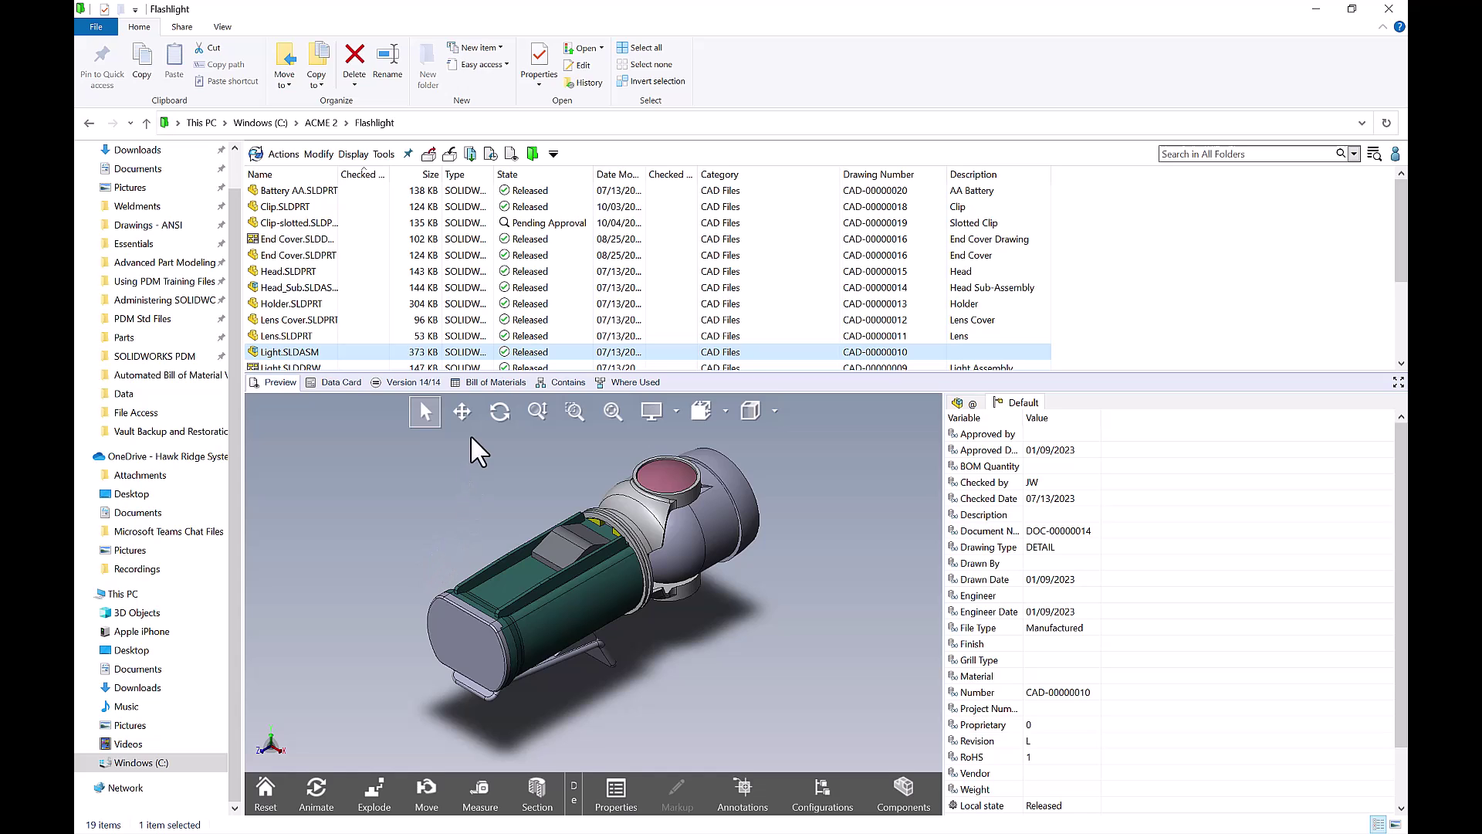
left_click(480, 383)
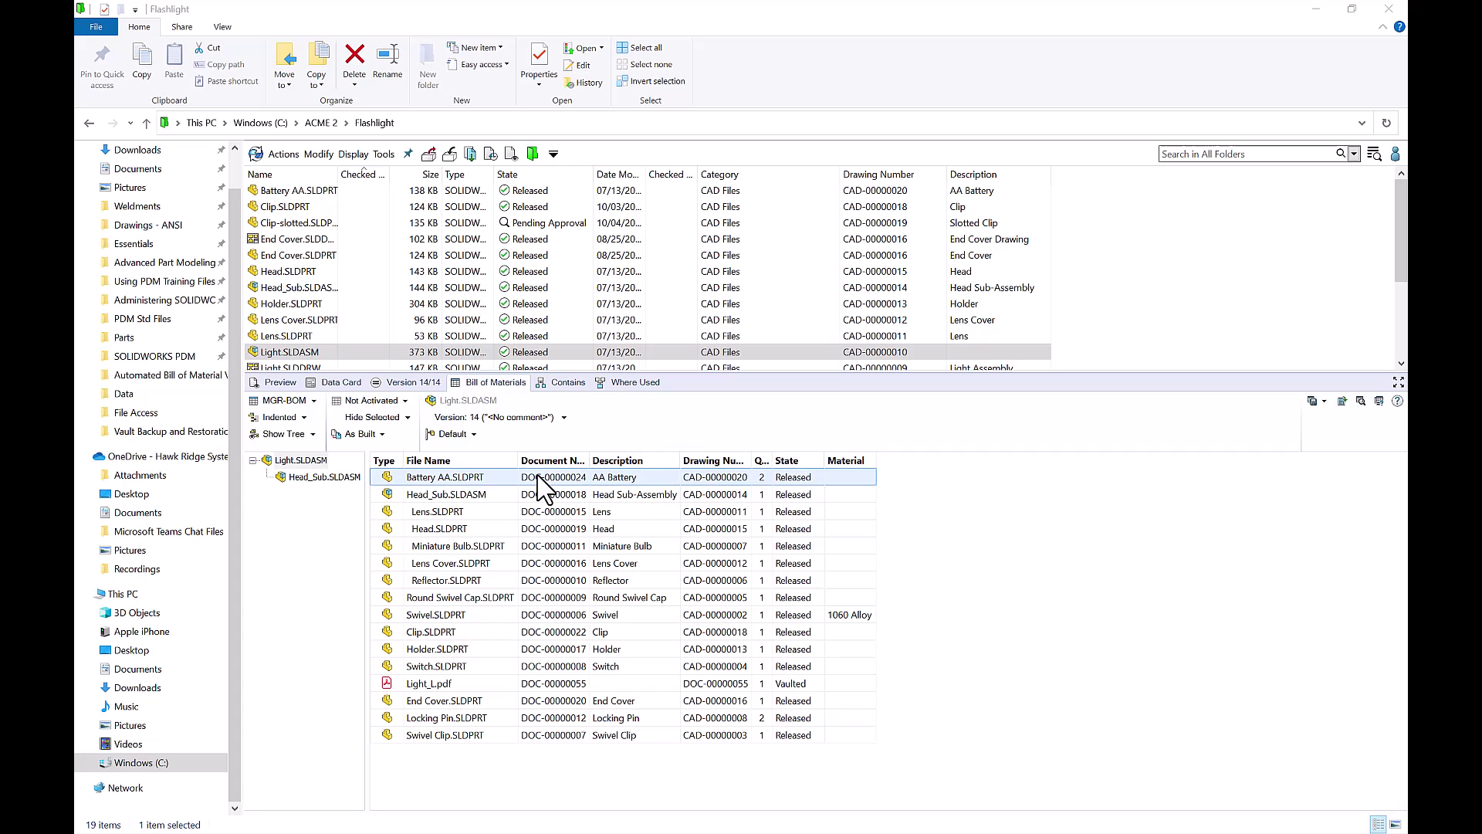
left_click(286, 403)
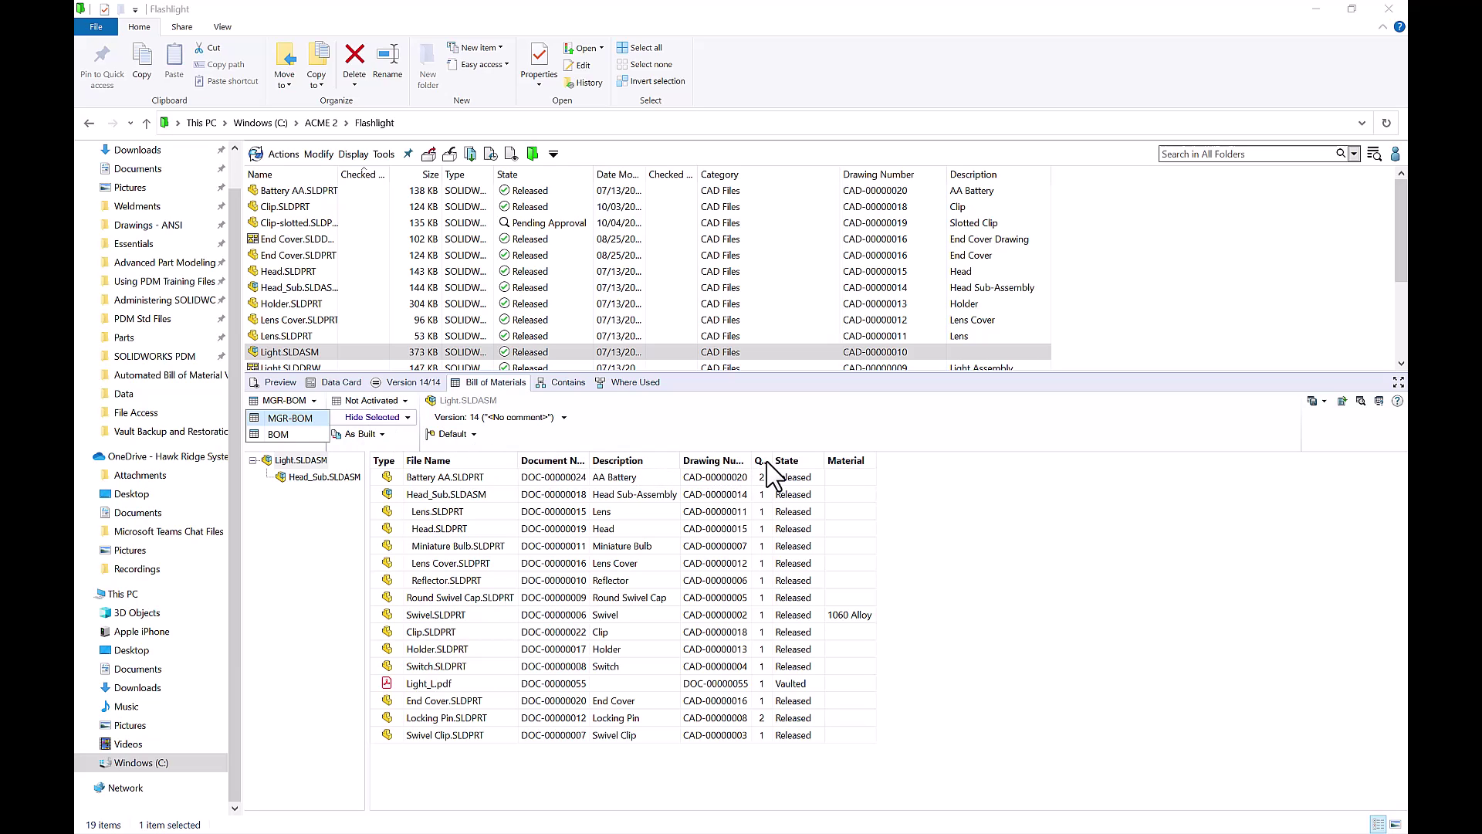
left_click(275, 439)
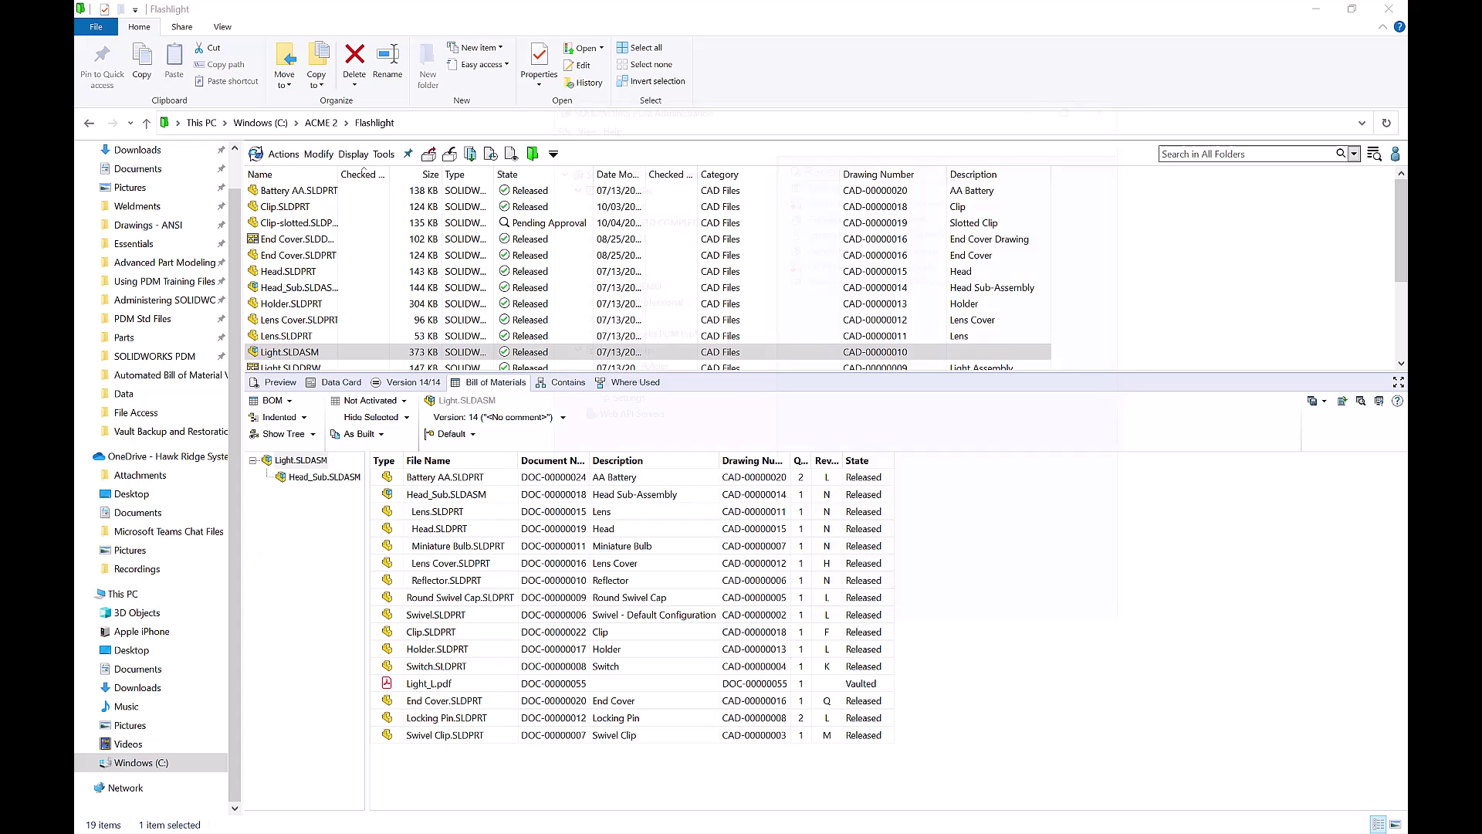
Switch to SOLIDWORKS PDM Administration and open the MGR-BOM bill of materials definition of the ACME 2 vault.
left_click(1077, 104)
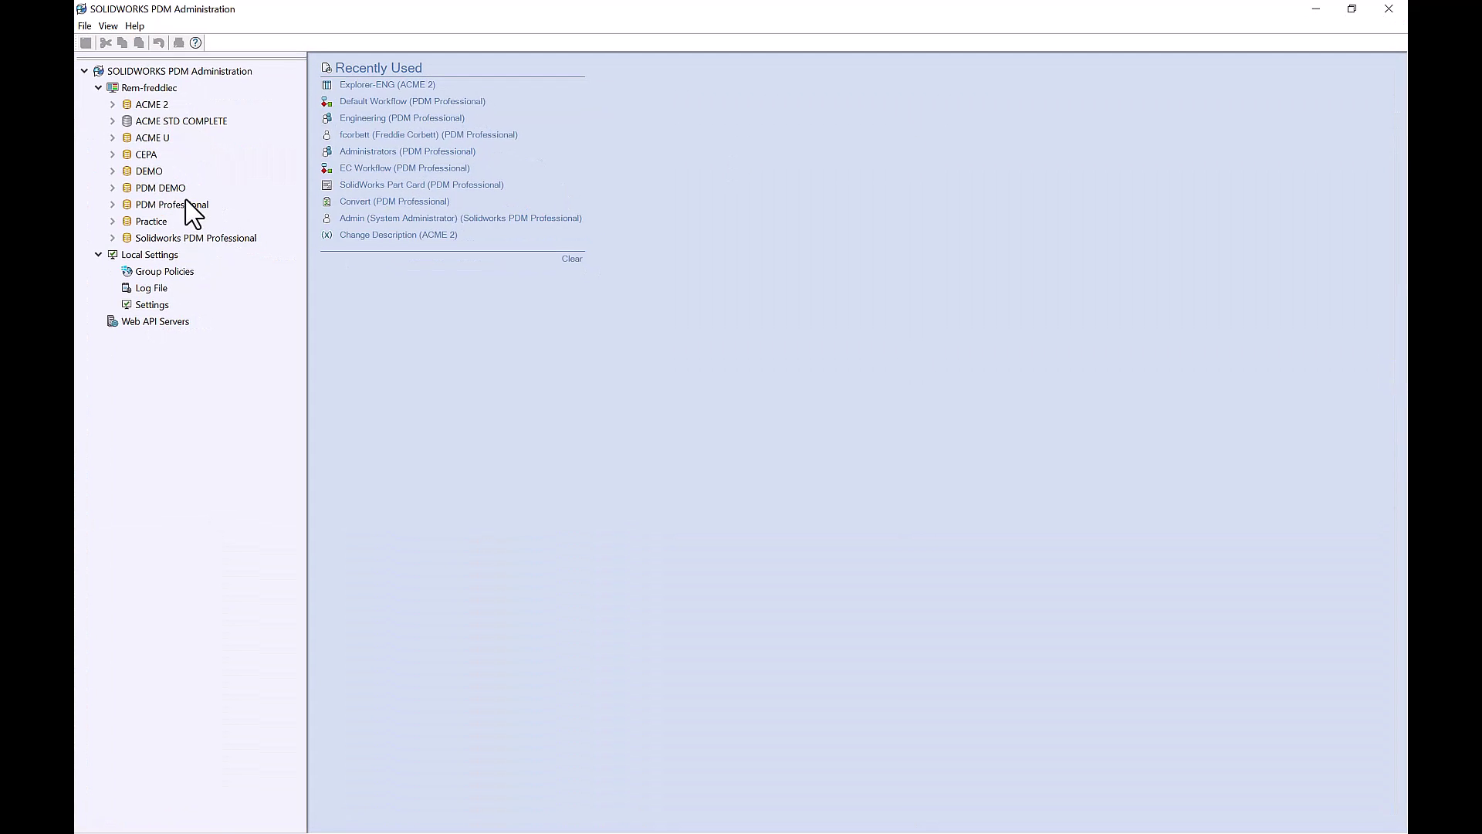
double_click(154, 106)
left_click(888, 494)
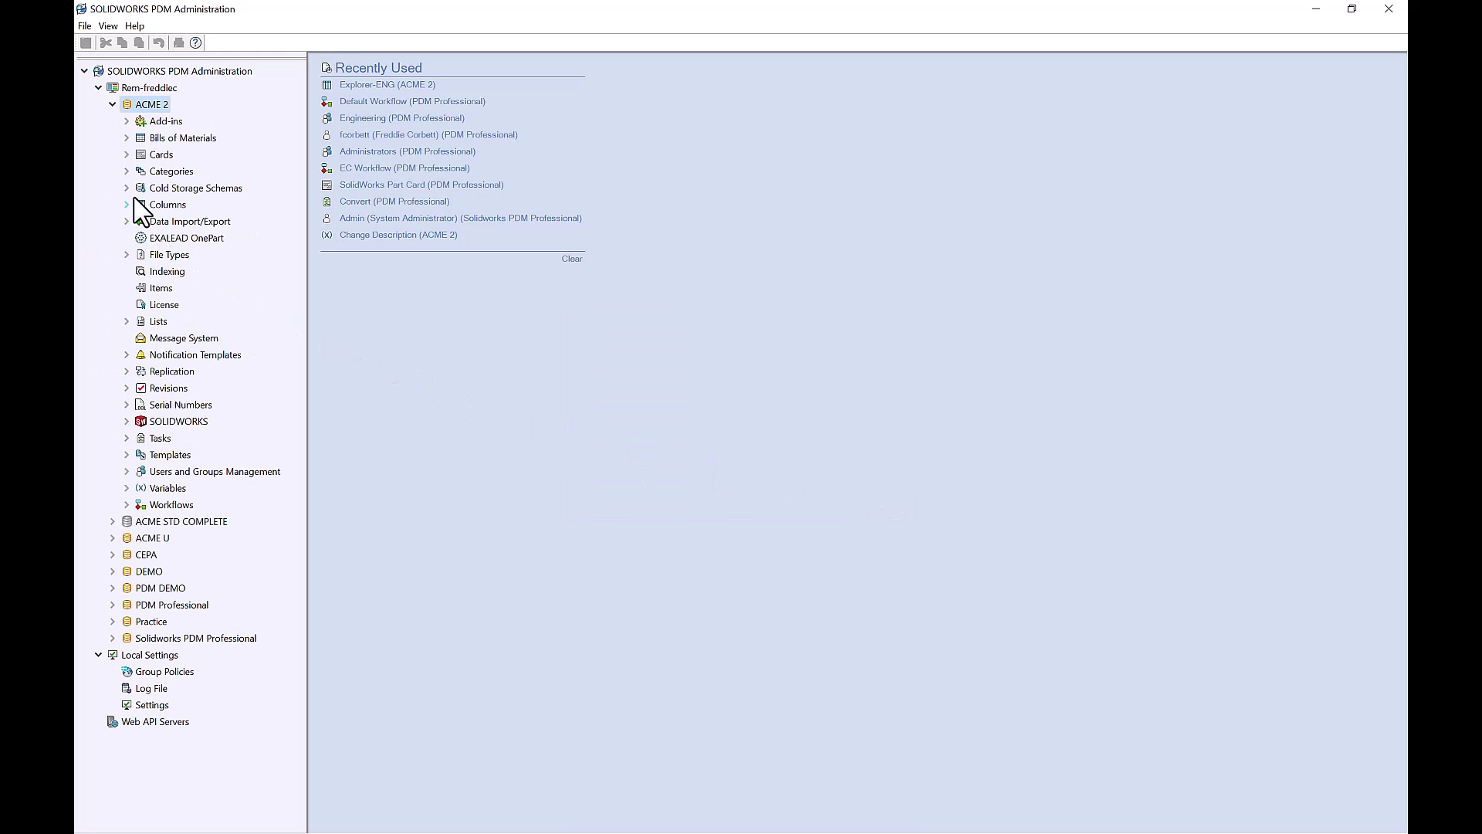
left_click(144, 139)
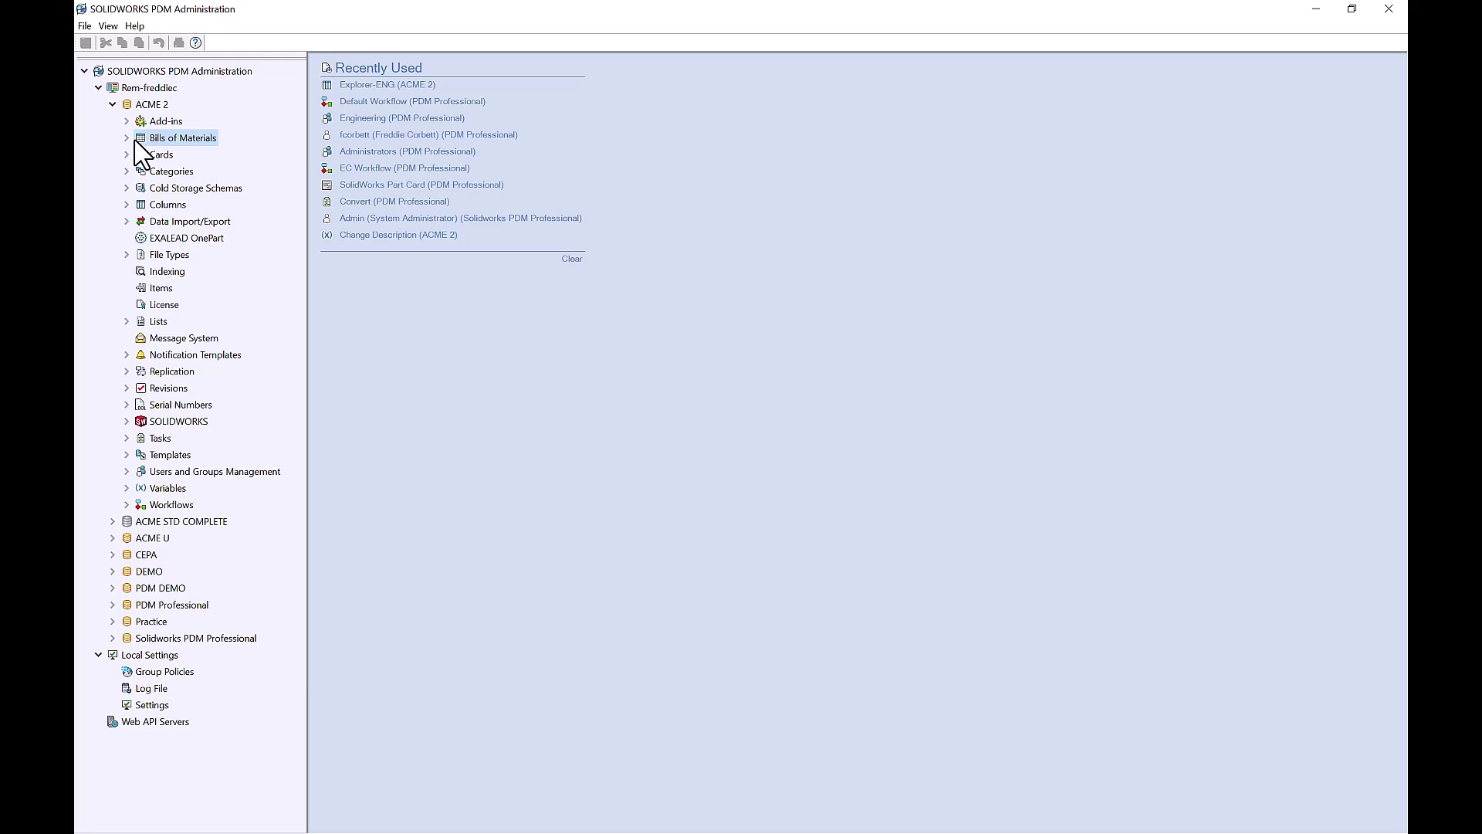
left_click(128, 138)
left_click(166, 155)
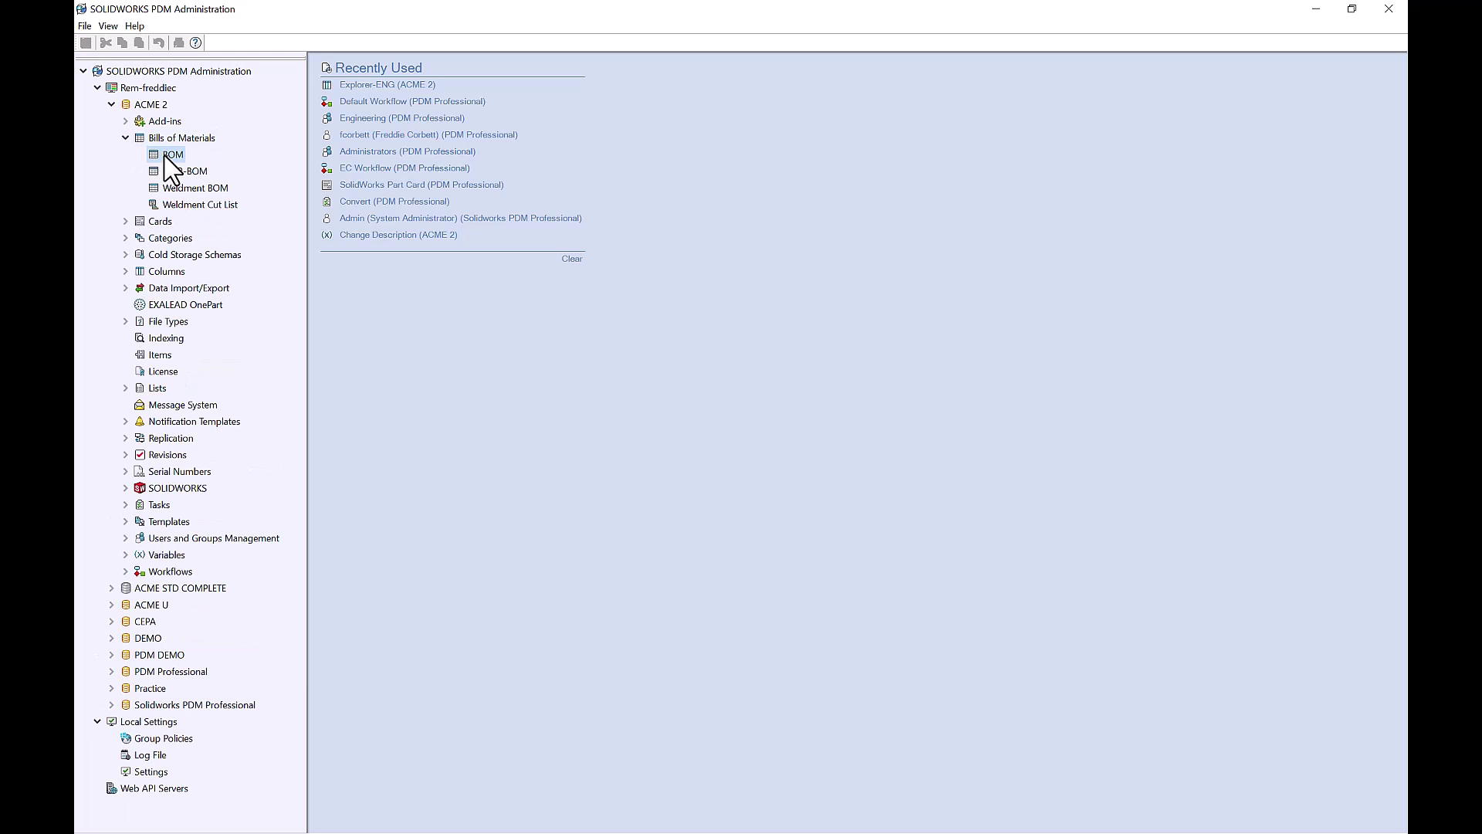
left_click(177, 172)
double_click(177, 171)
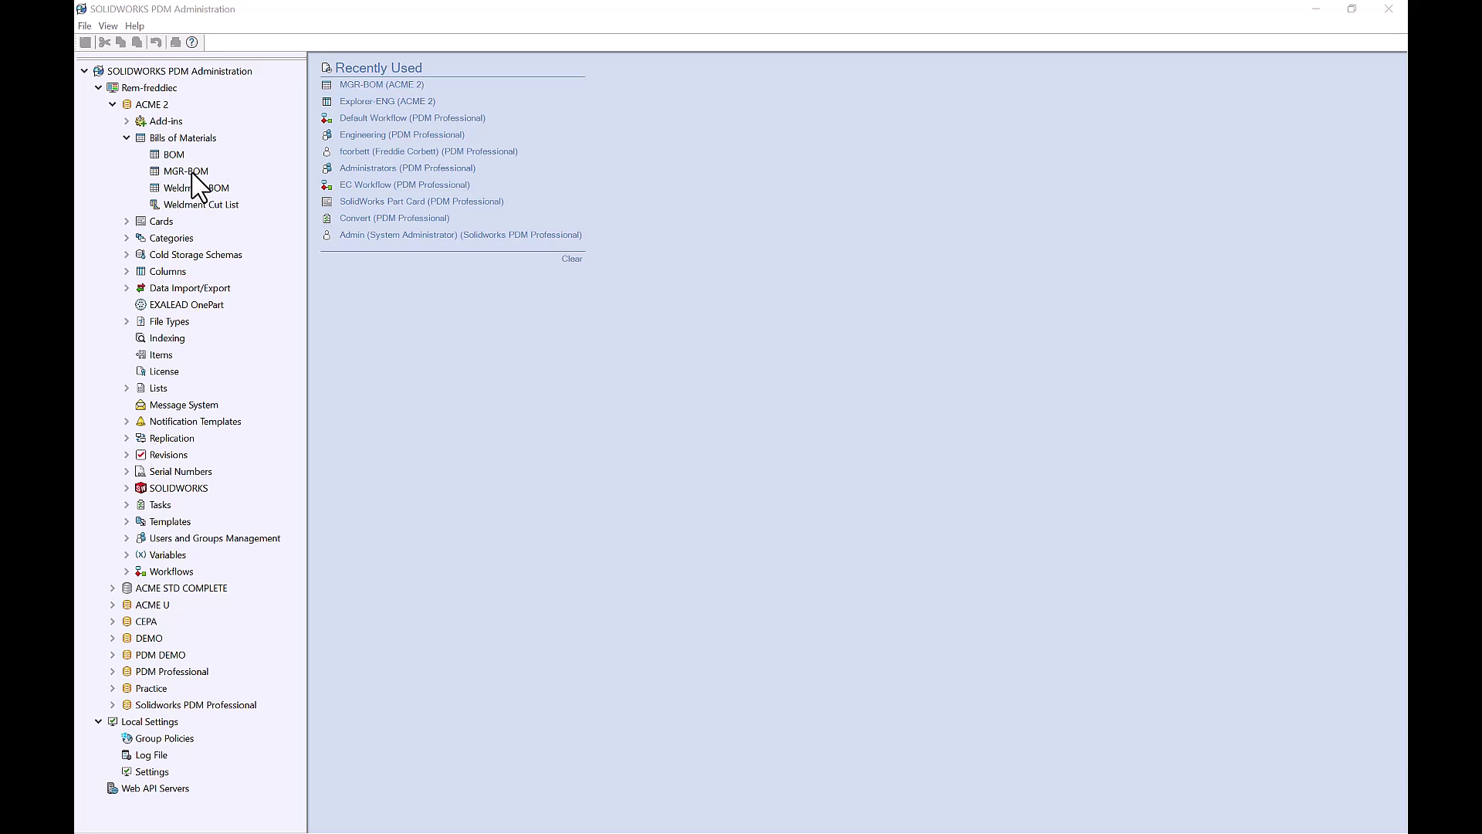
double_click(188, 172)
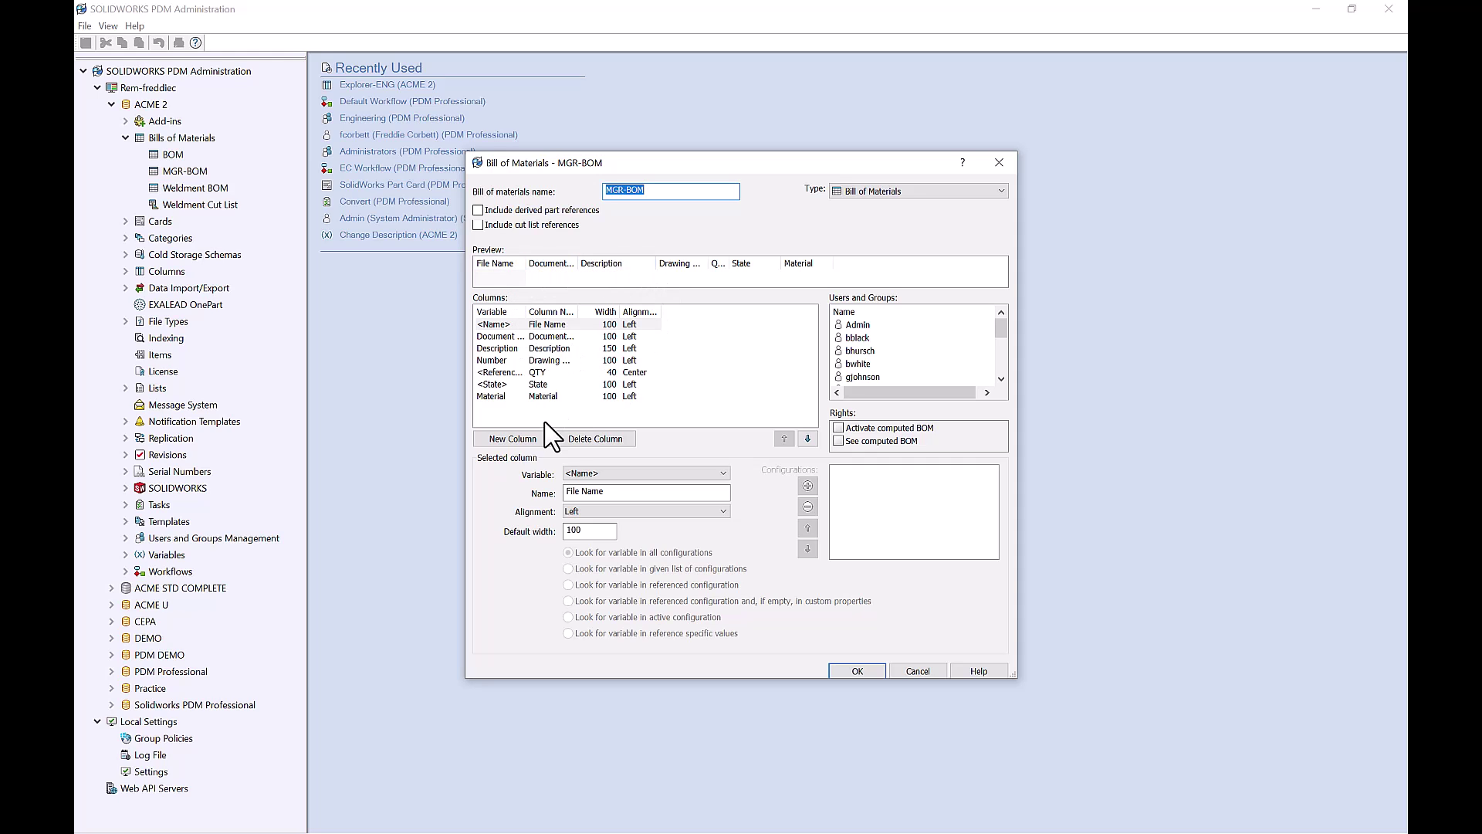
Add a column for the Vendor variable to MGR-BOM, review the Admin user's rights, and save the definition.
left_click(521, 440)
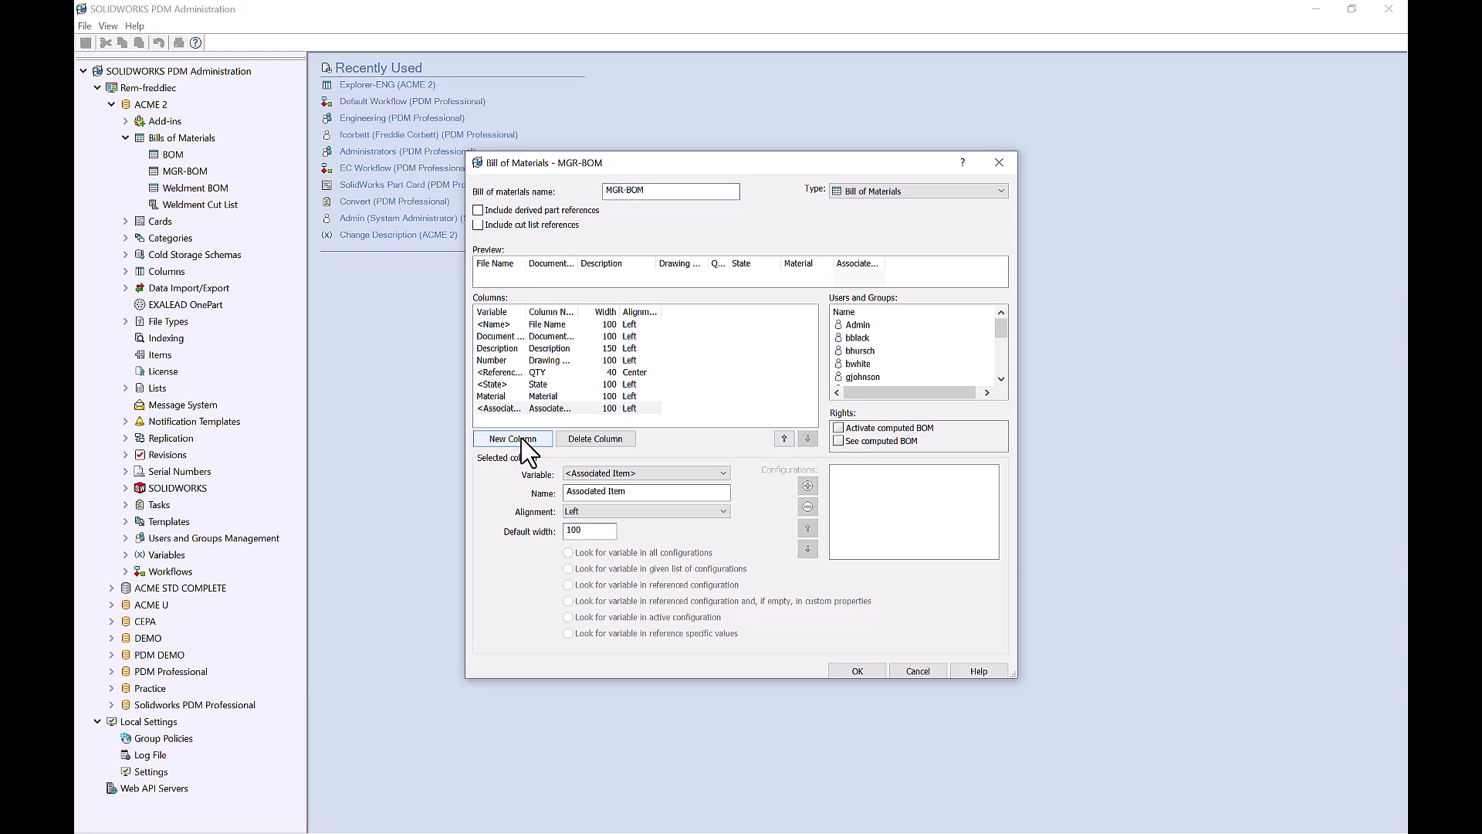
left_click(673, 473)
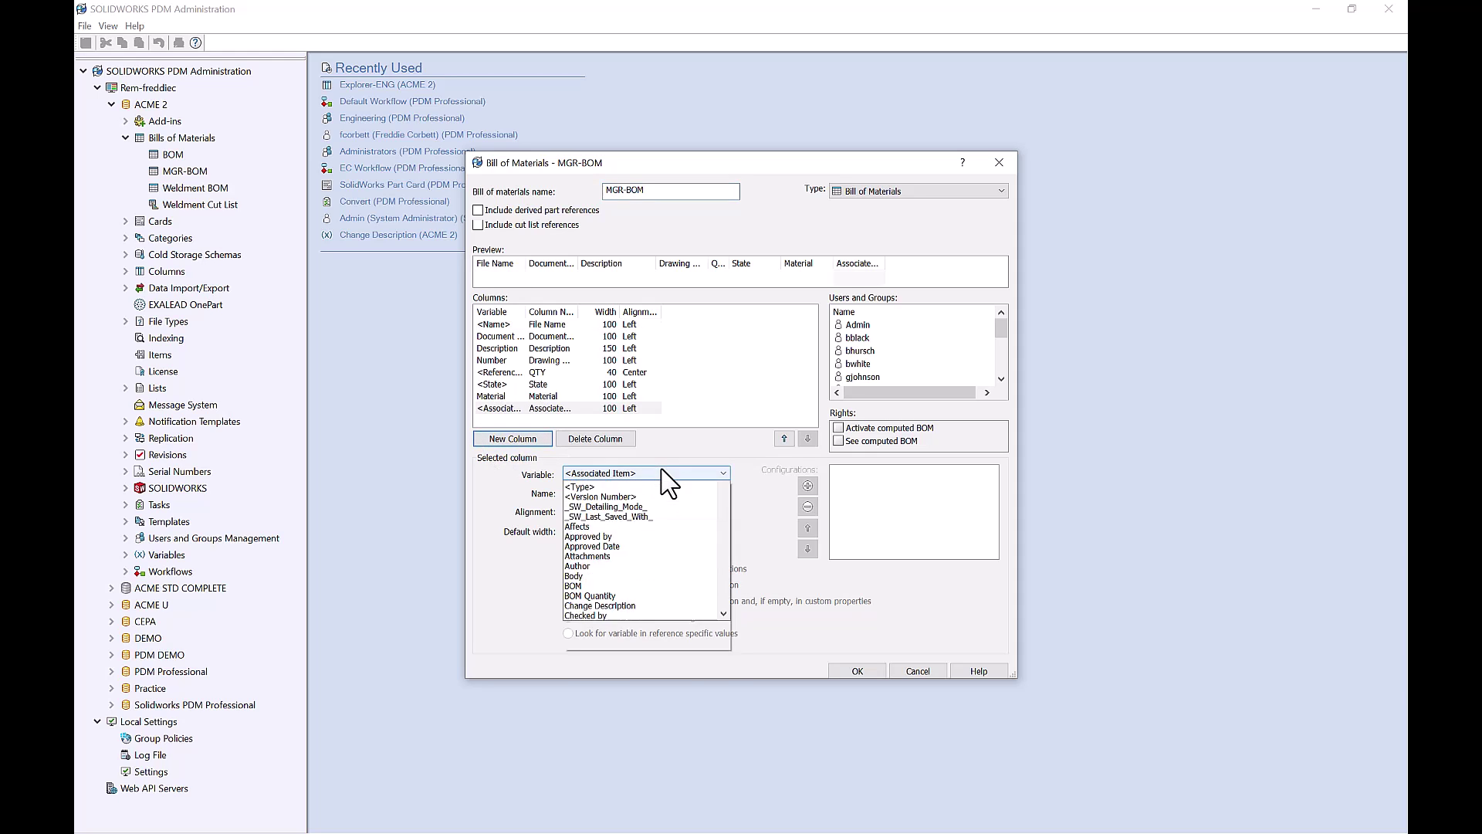
left_click_drag(721, 518, 726, 711)
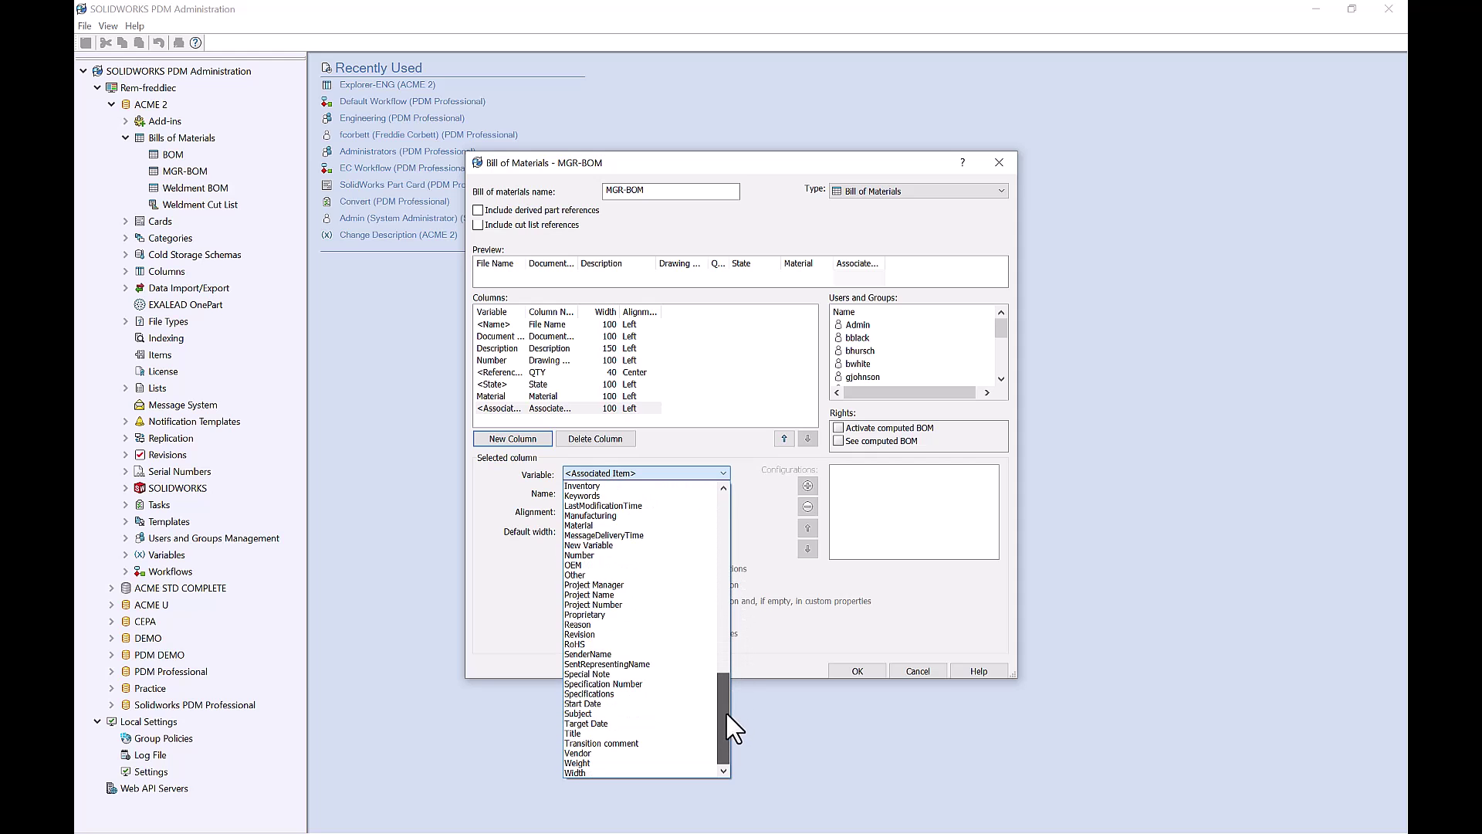
left_click(644, 754)
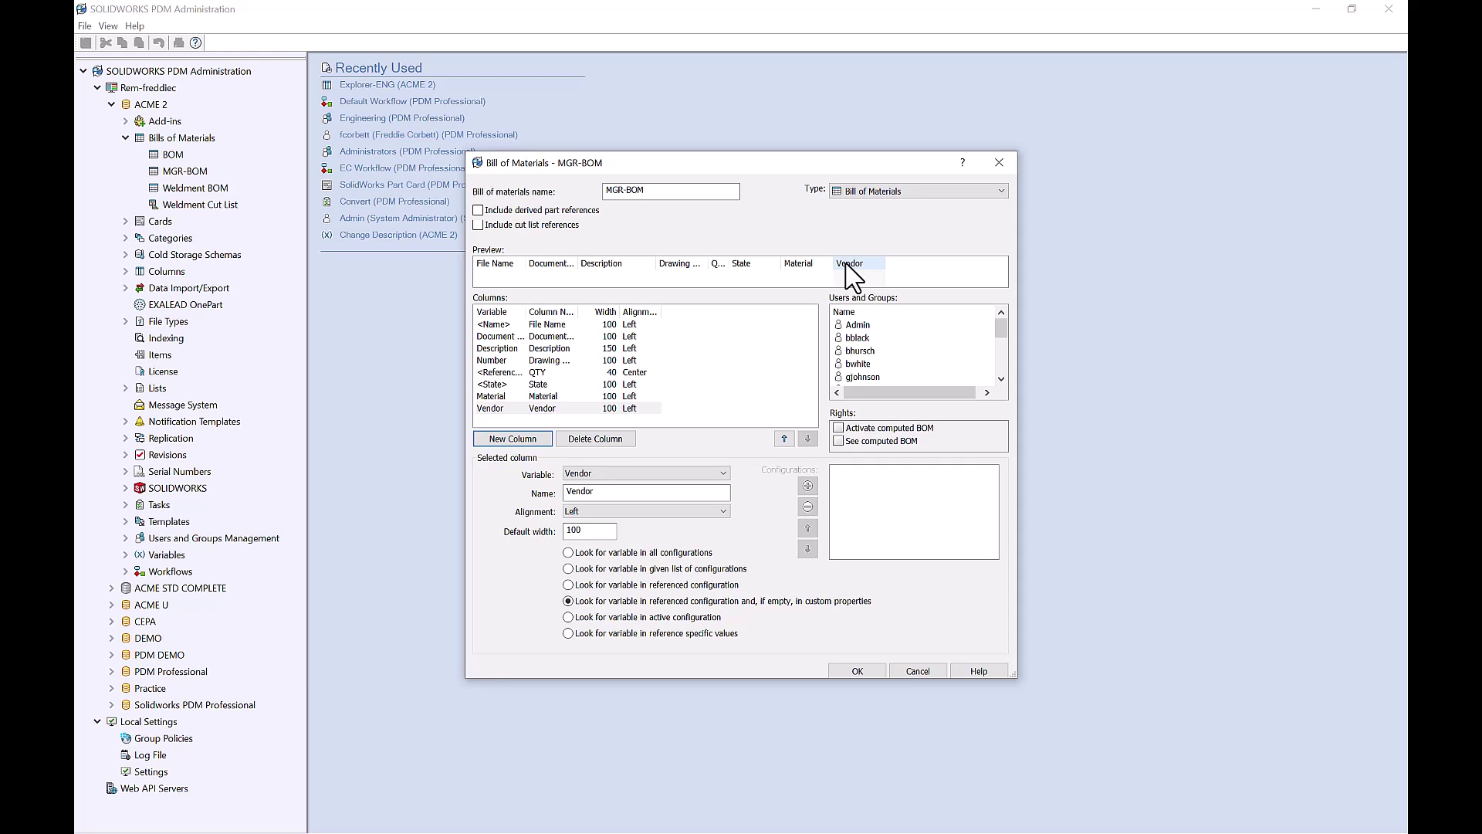
left_click(859, 325)
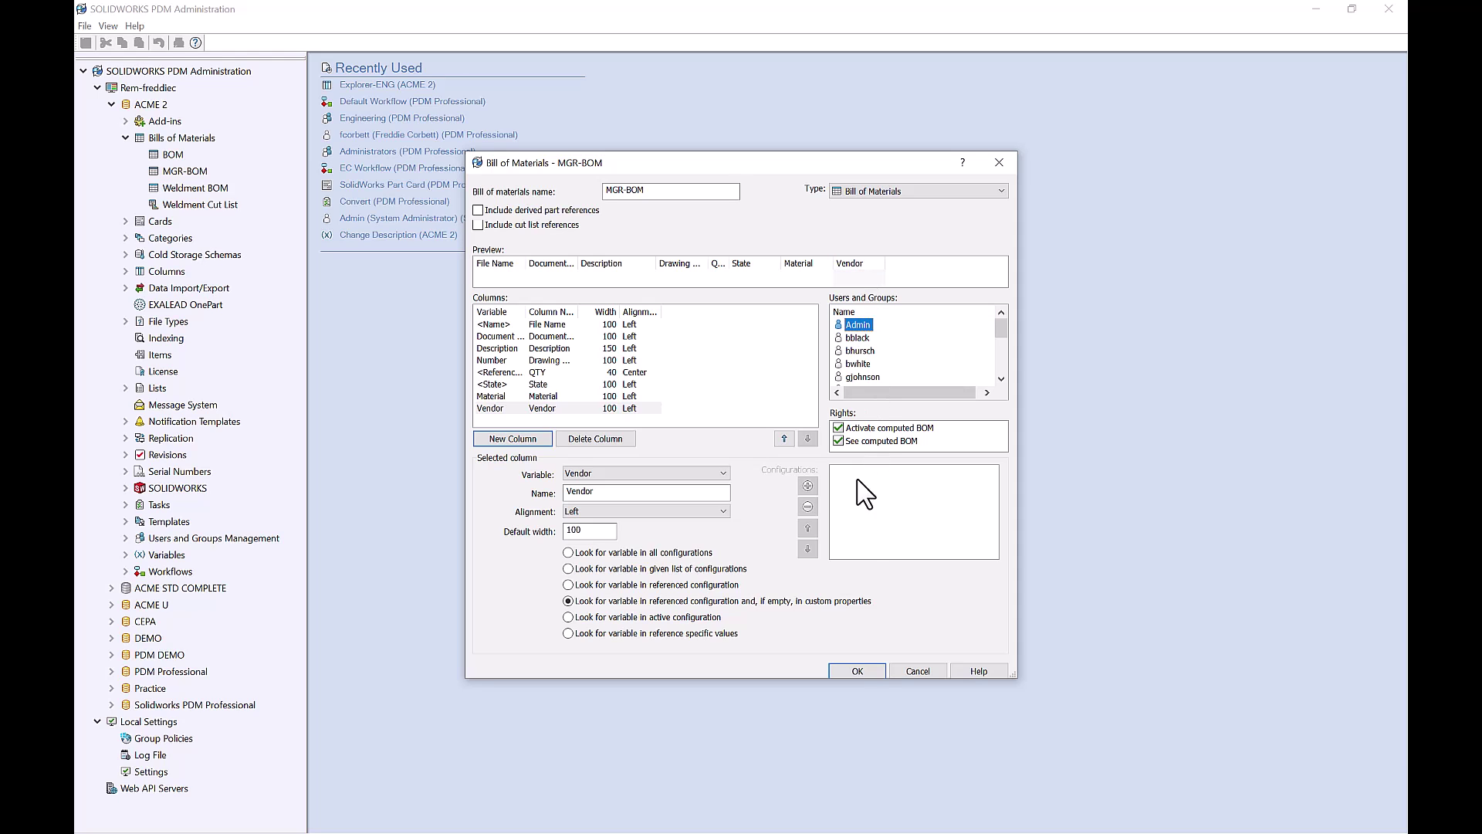
left_click(855, 668)
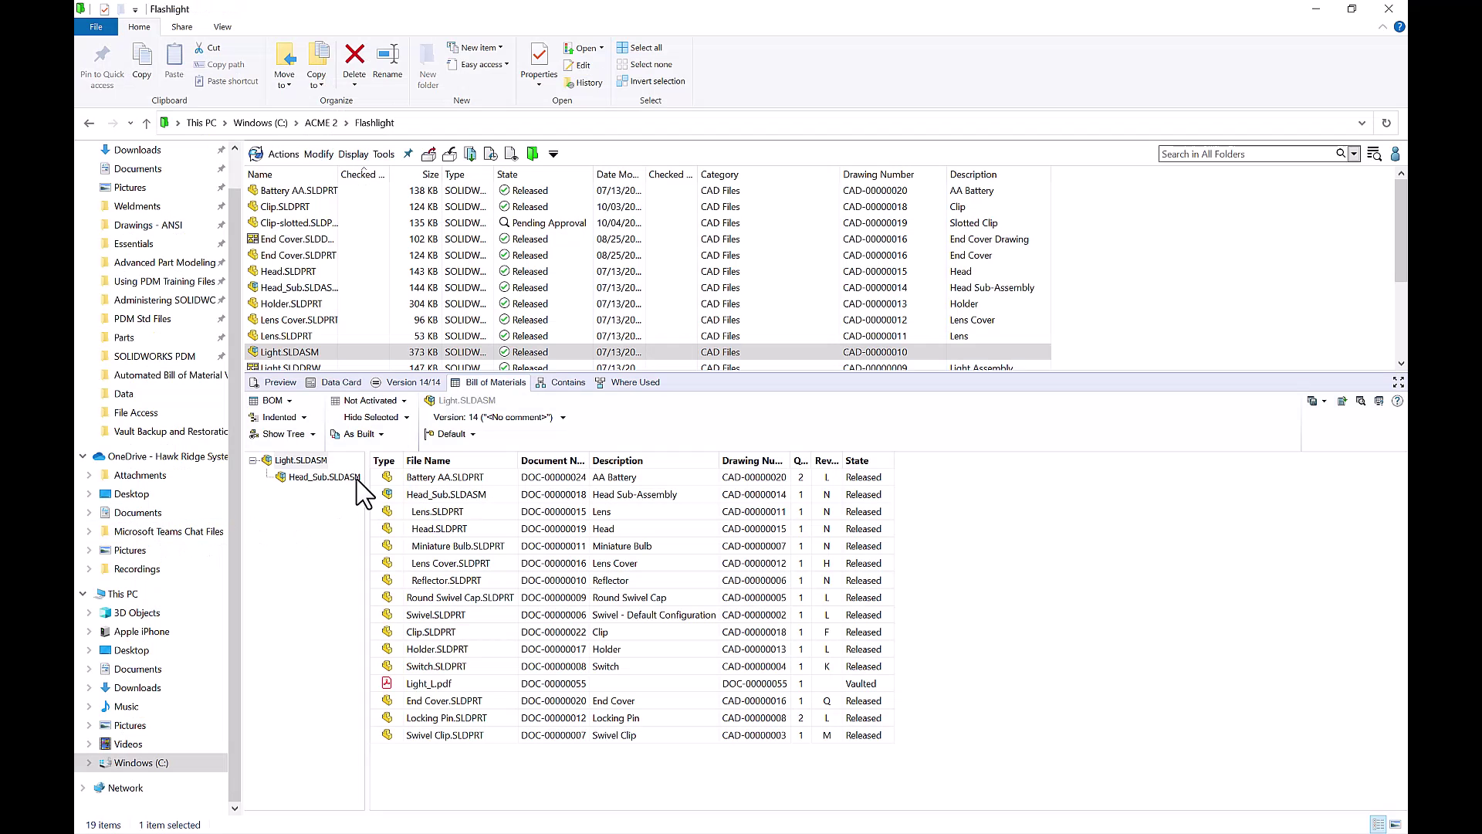
Back in the vault's Flashlight folder, reload the bill of materials of Light.SLDASM and examine its Vendor column.
left_click(1189, 340)
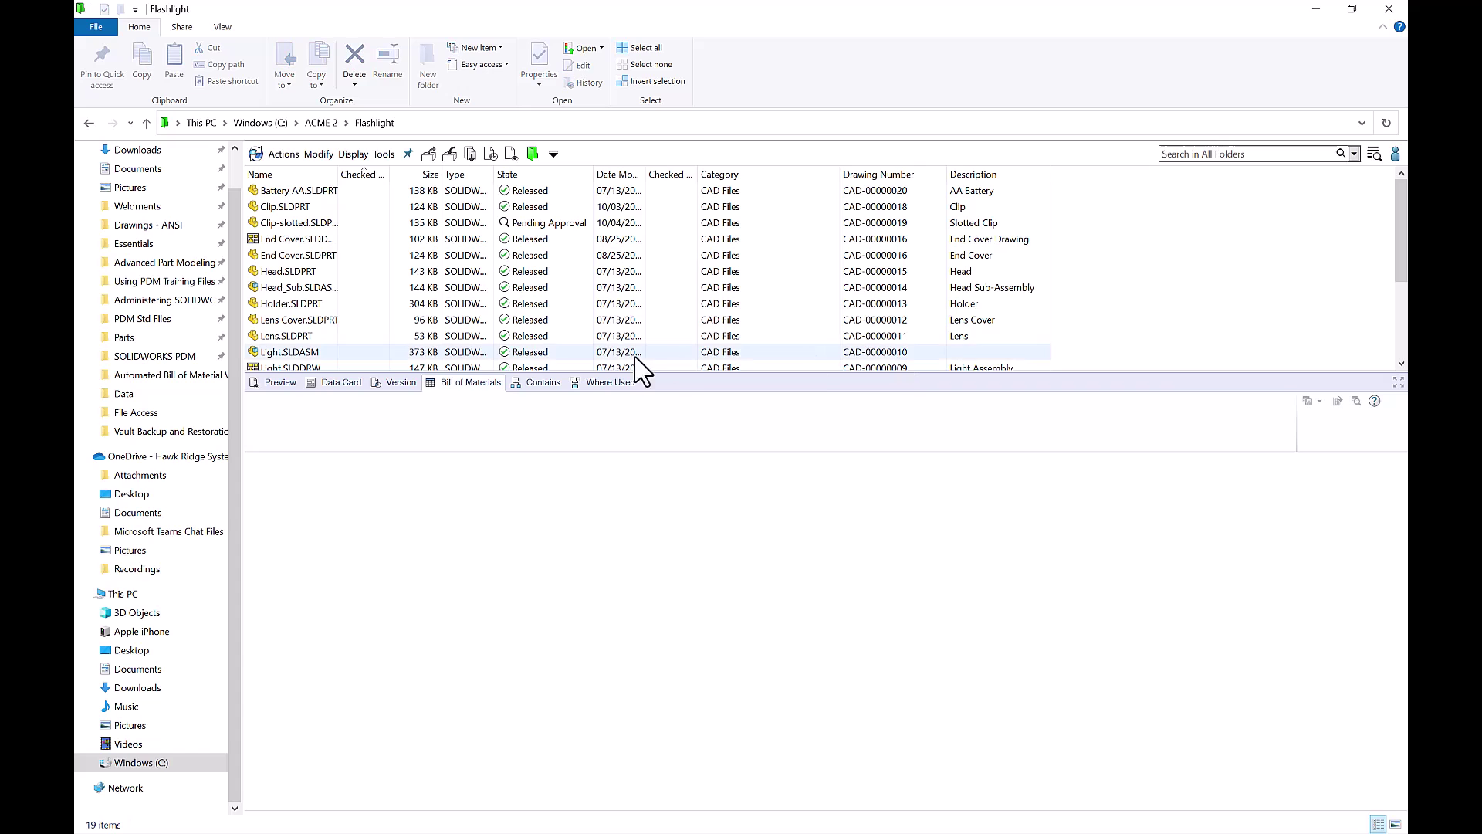
left_click(346, 354)
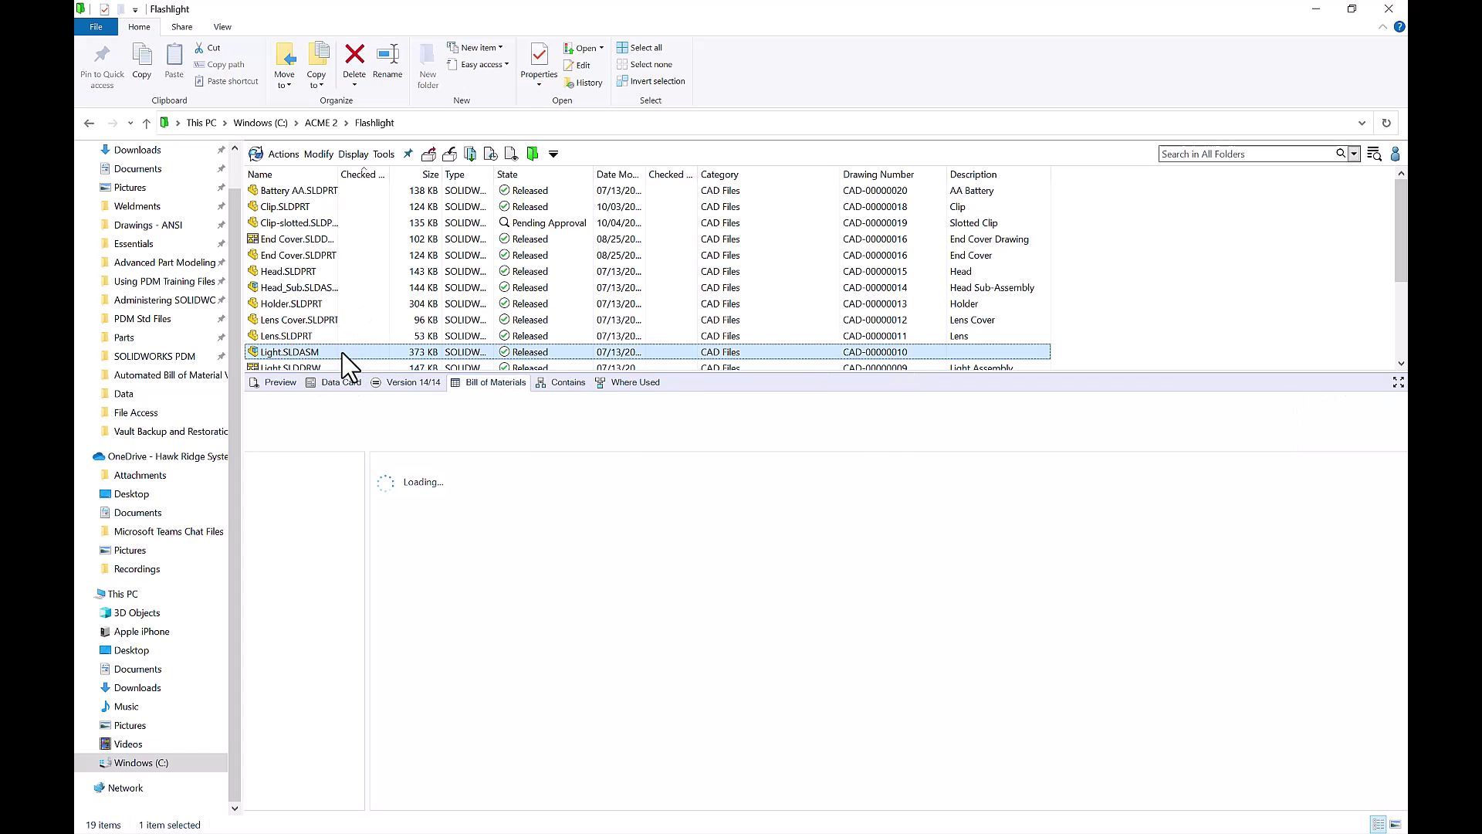
left_click(900, 468)
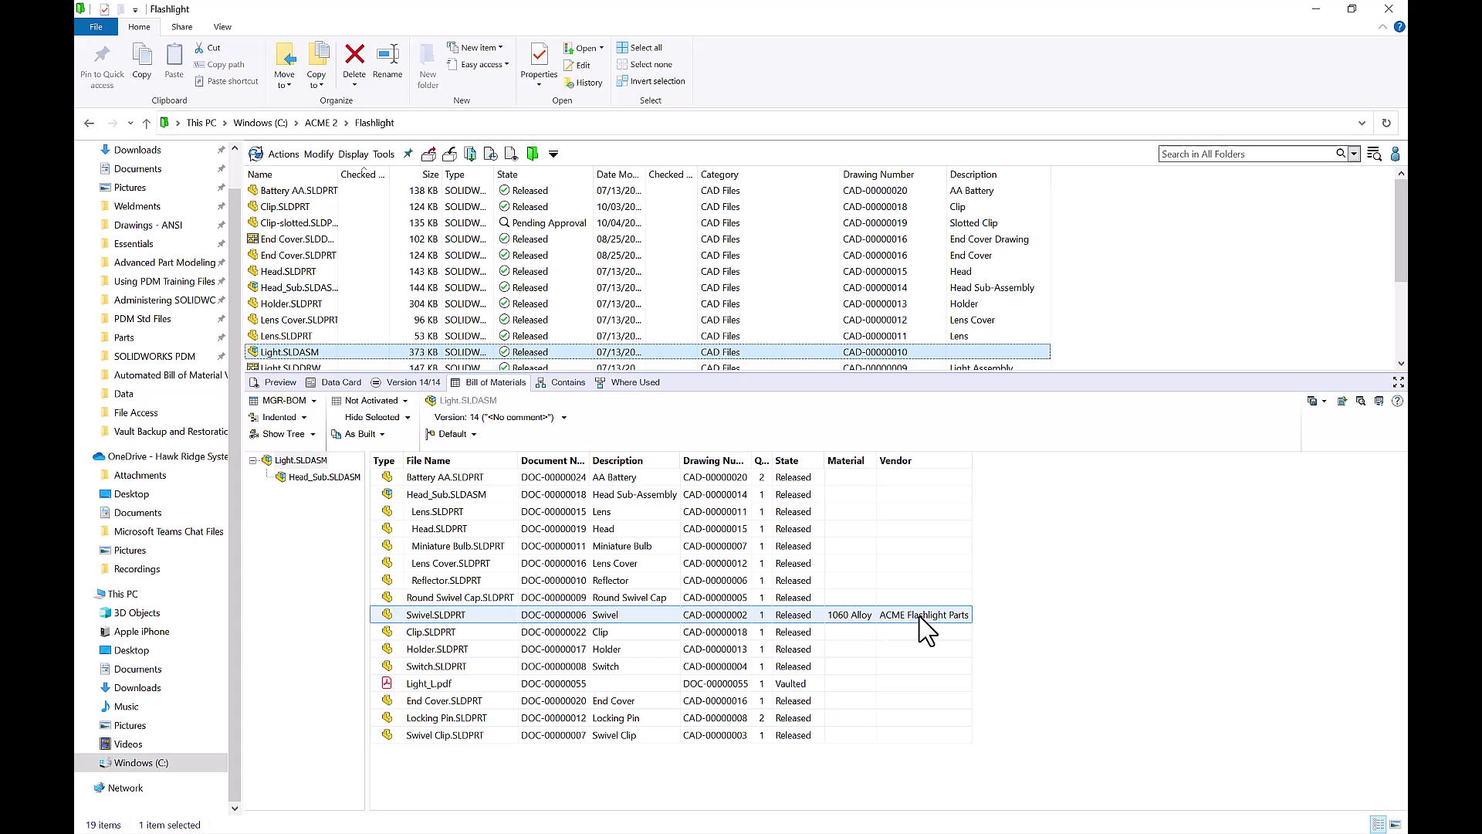
left_click(922, 579)
left_click(913, 490)
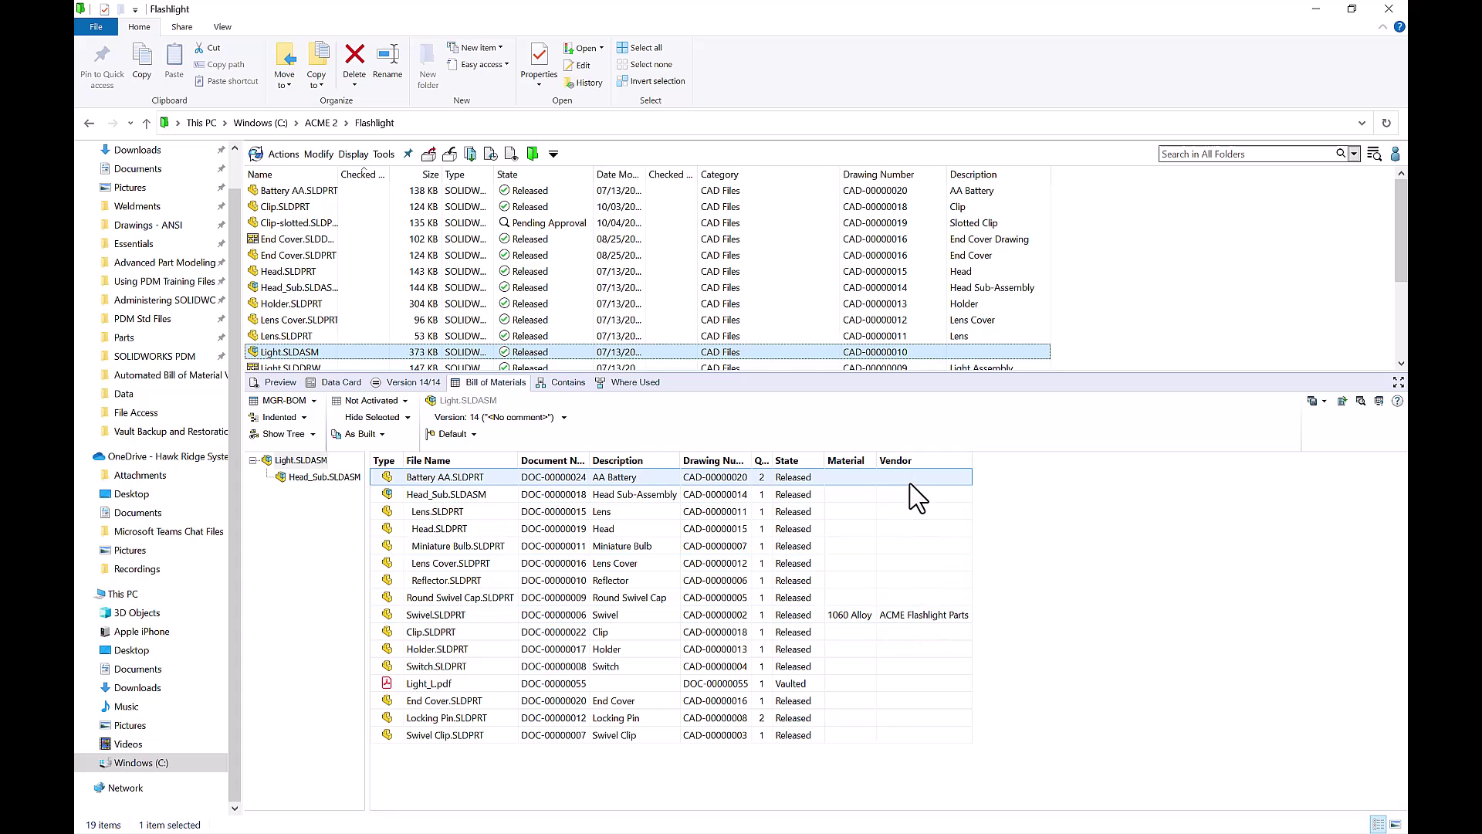
left_click(917, 546)
left_click(922, 614)
left_click(925, 701)
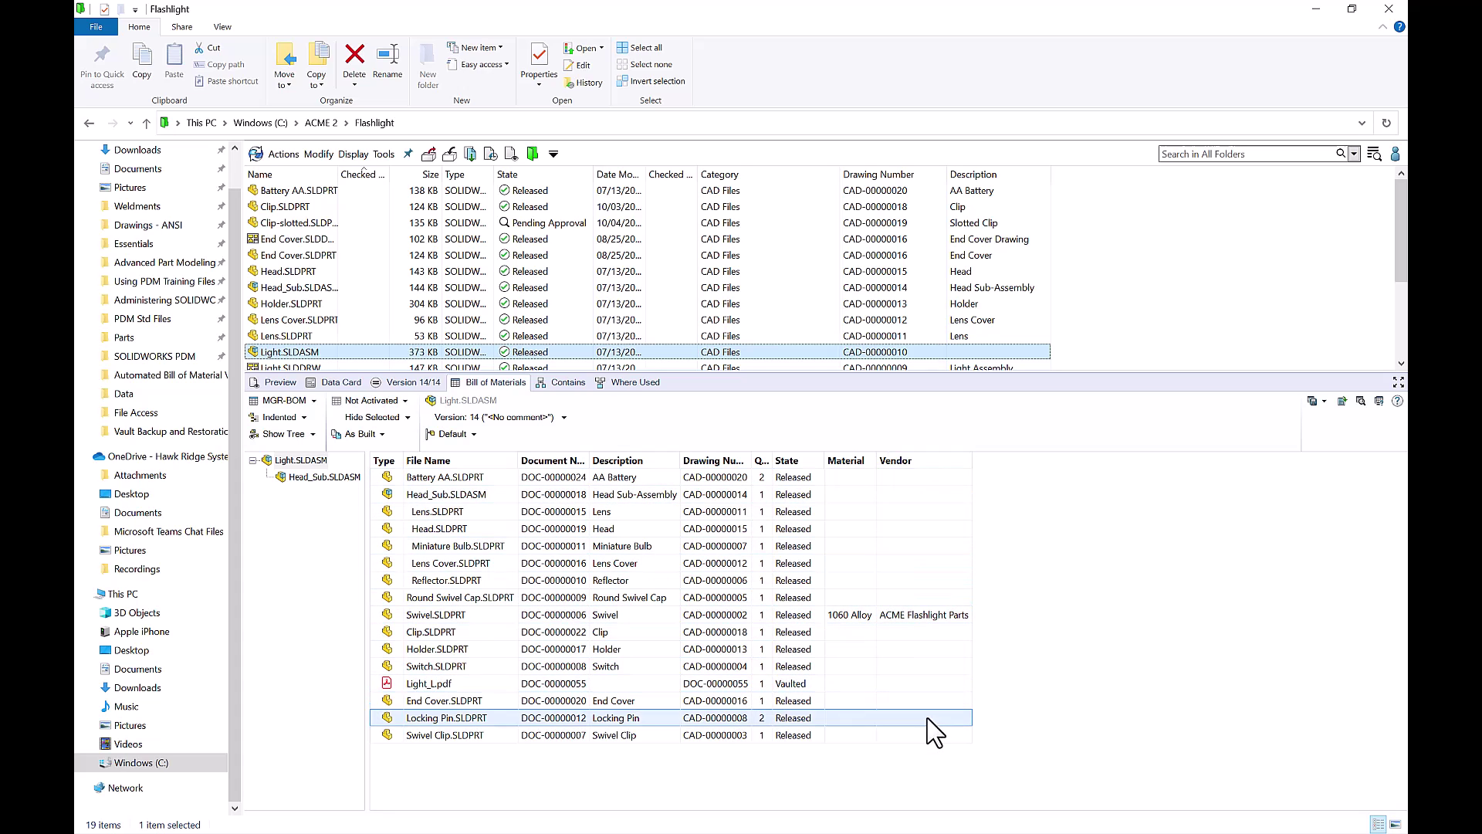
left_click(938, 546)
left_click(940, 479)
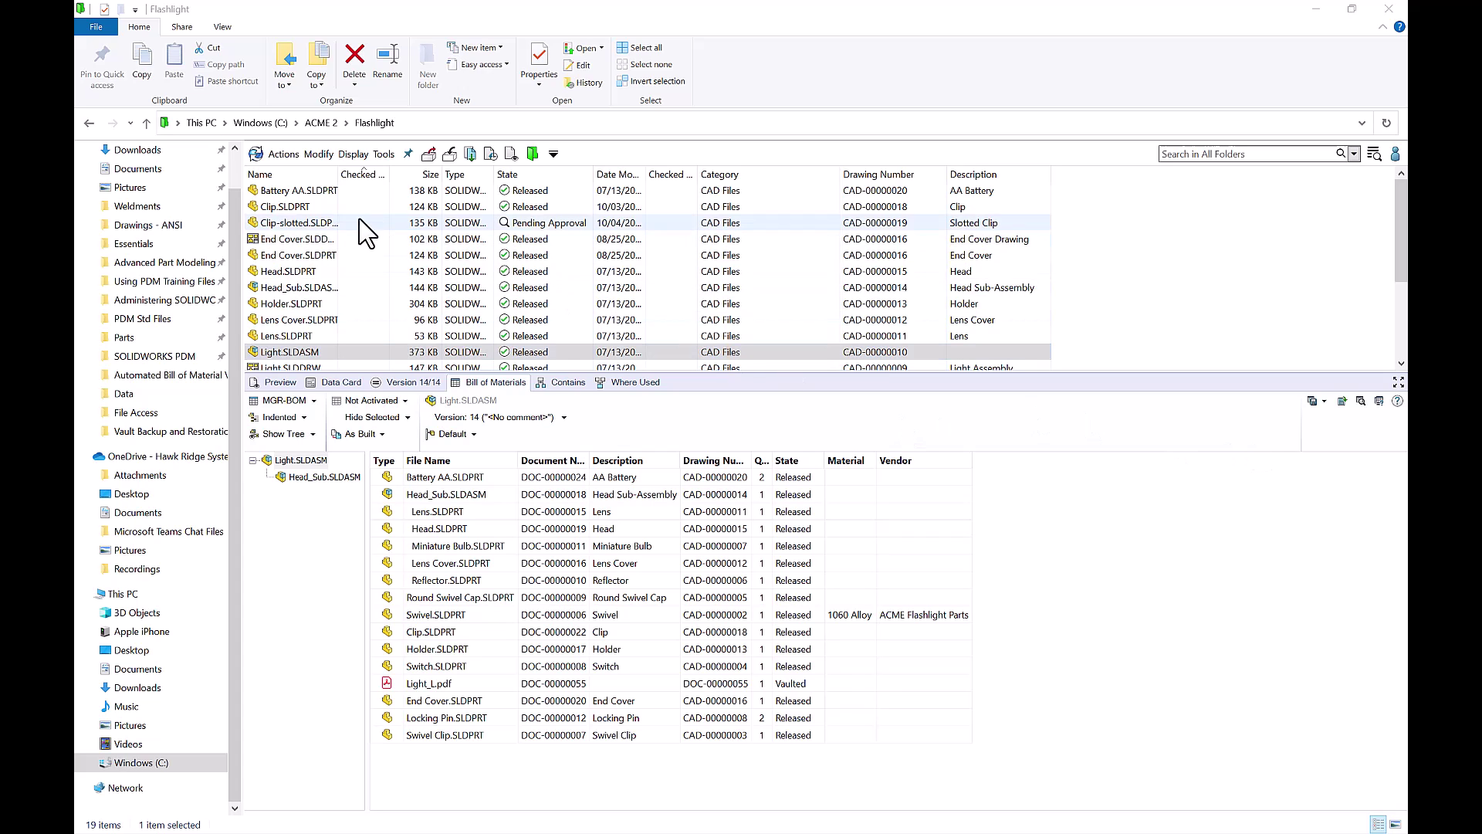
Set the MGR-BOM of Light.SLDASM to Activated.
scroll(353, 267, "down", 1)
scroll(352, 274, "down", 1)
scroll(342, 301, "up", 2)
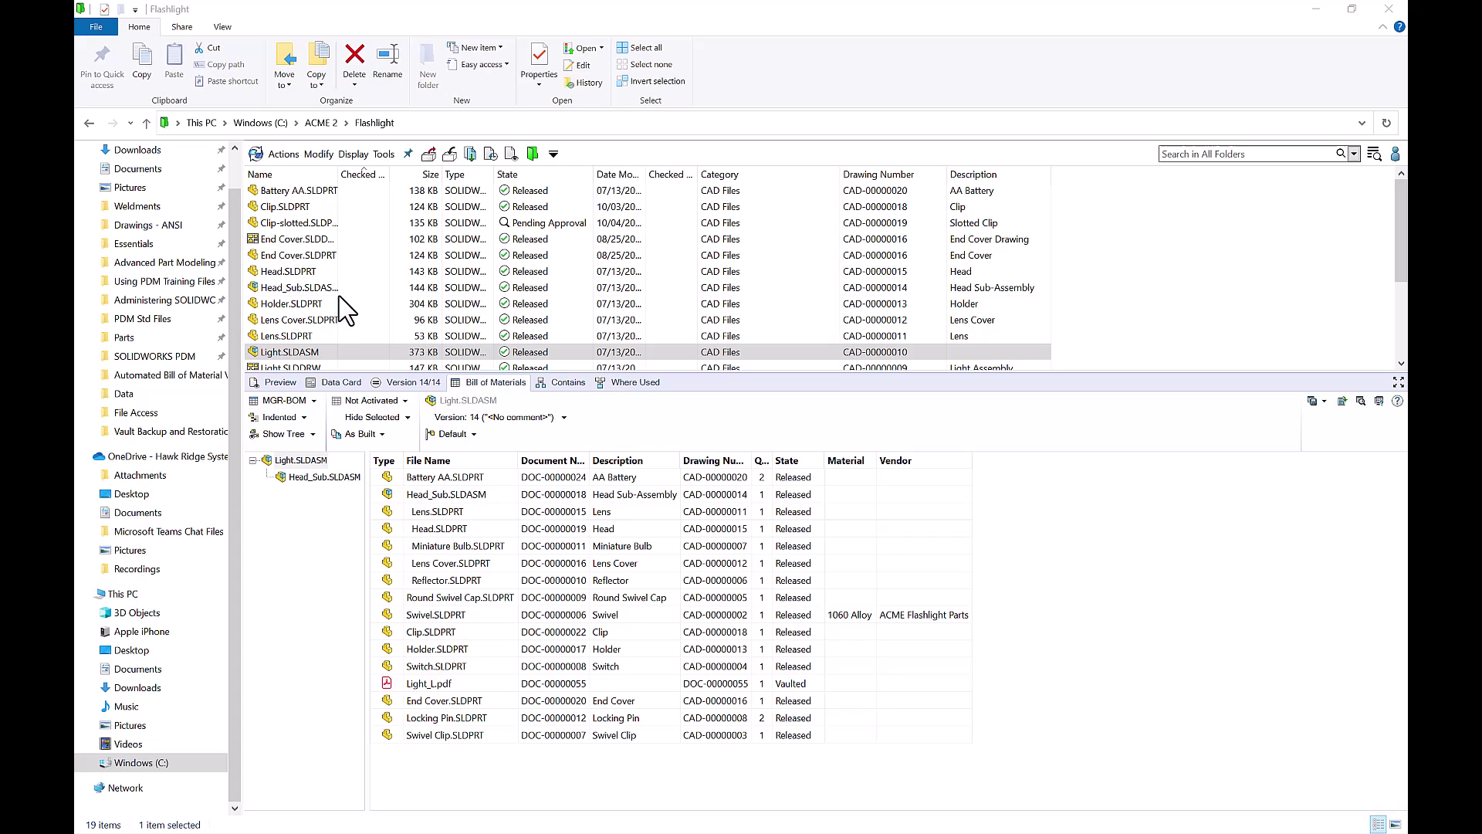
left_click(394, 403)
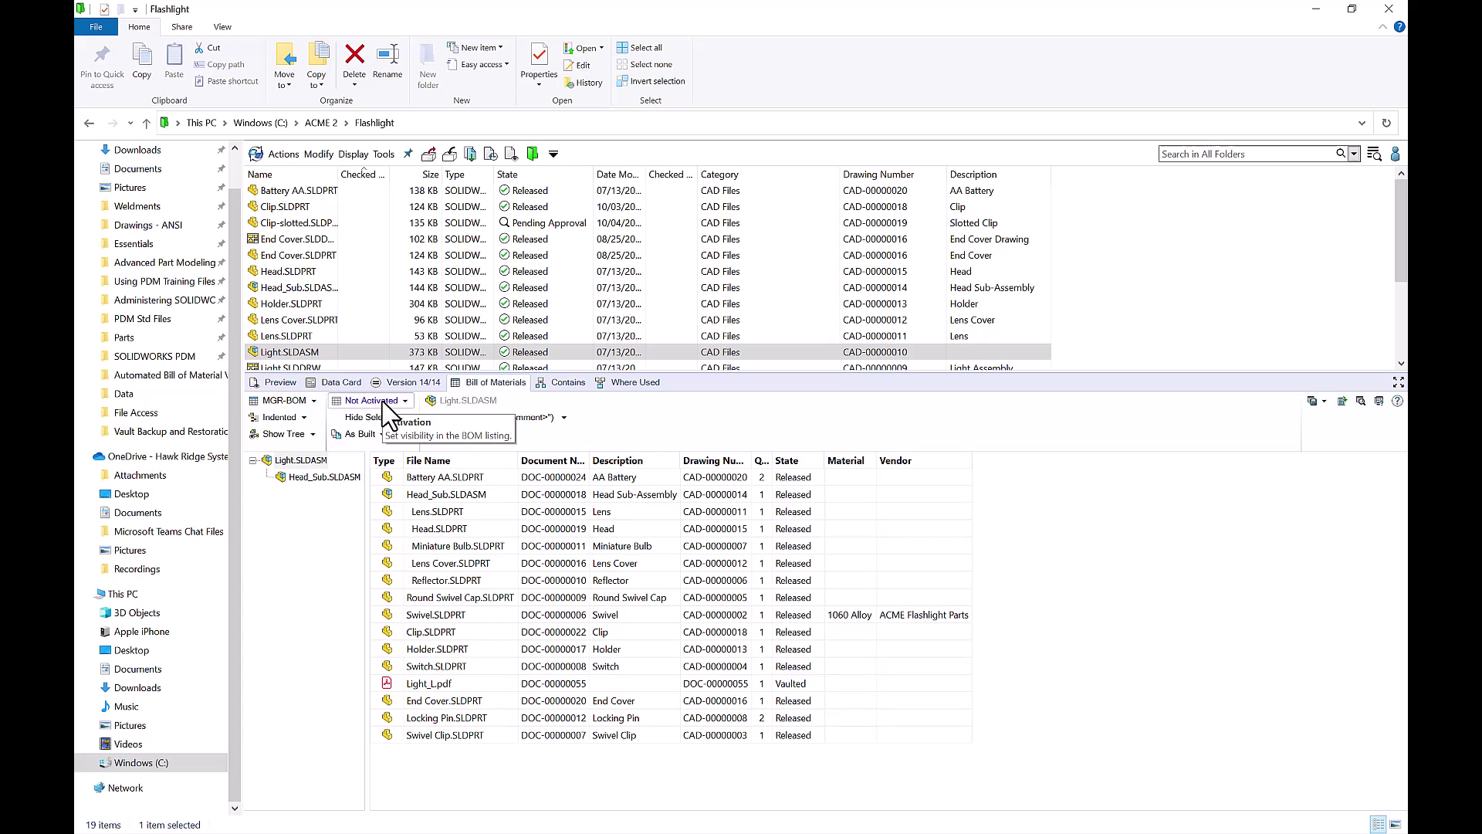
left_click(384, 418)
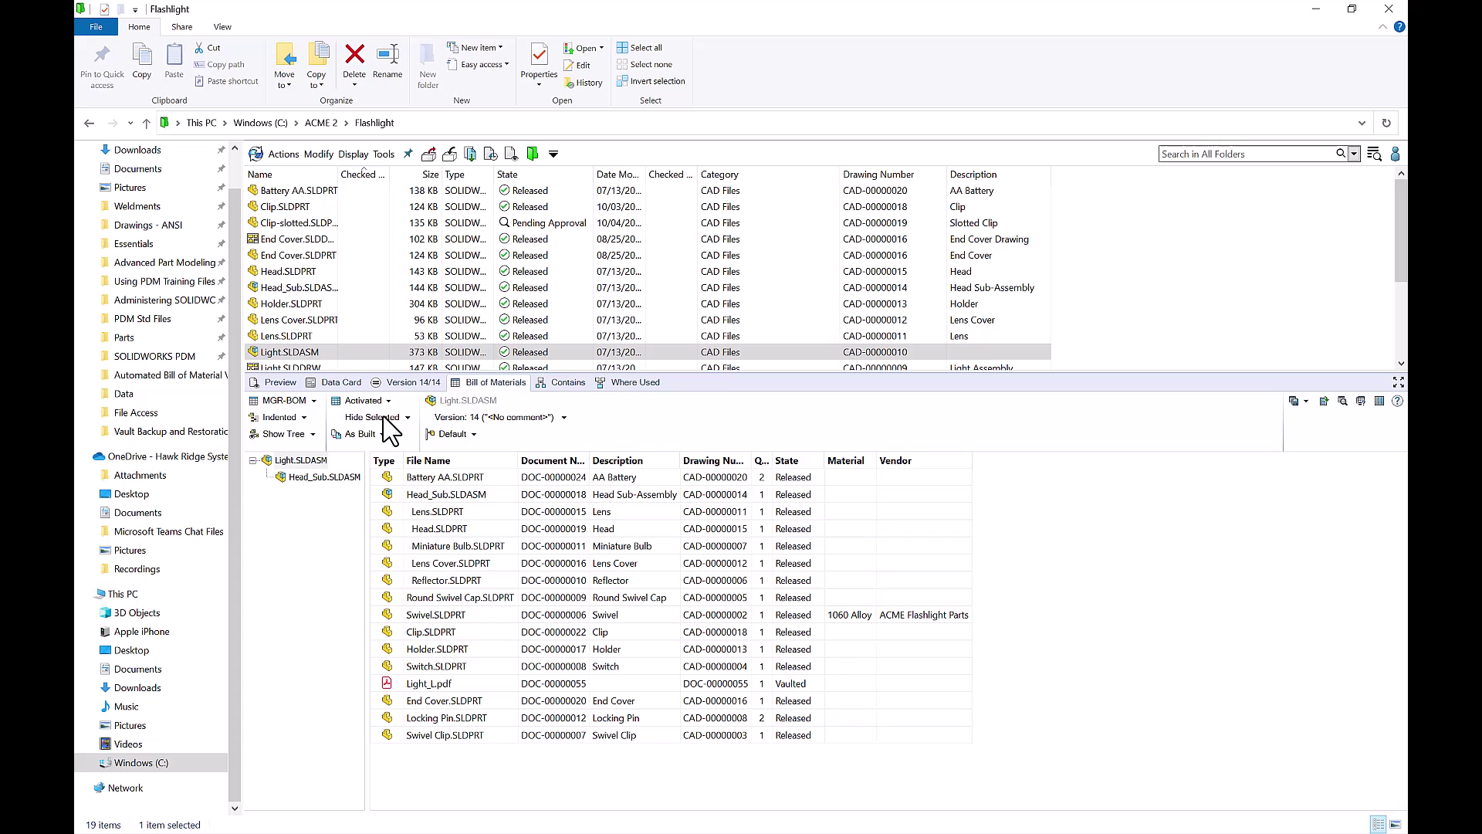
Show the Flashlight folder's bills of materials instead of its files and examine the MGR-BOM entry for Light.SLDASM.
left_click(311, 354)
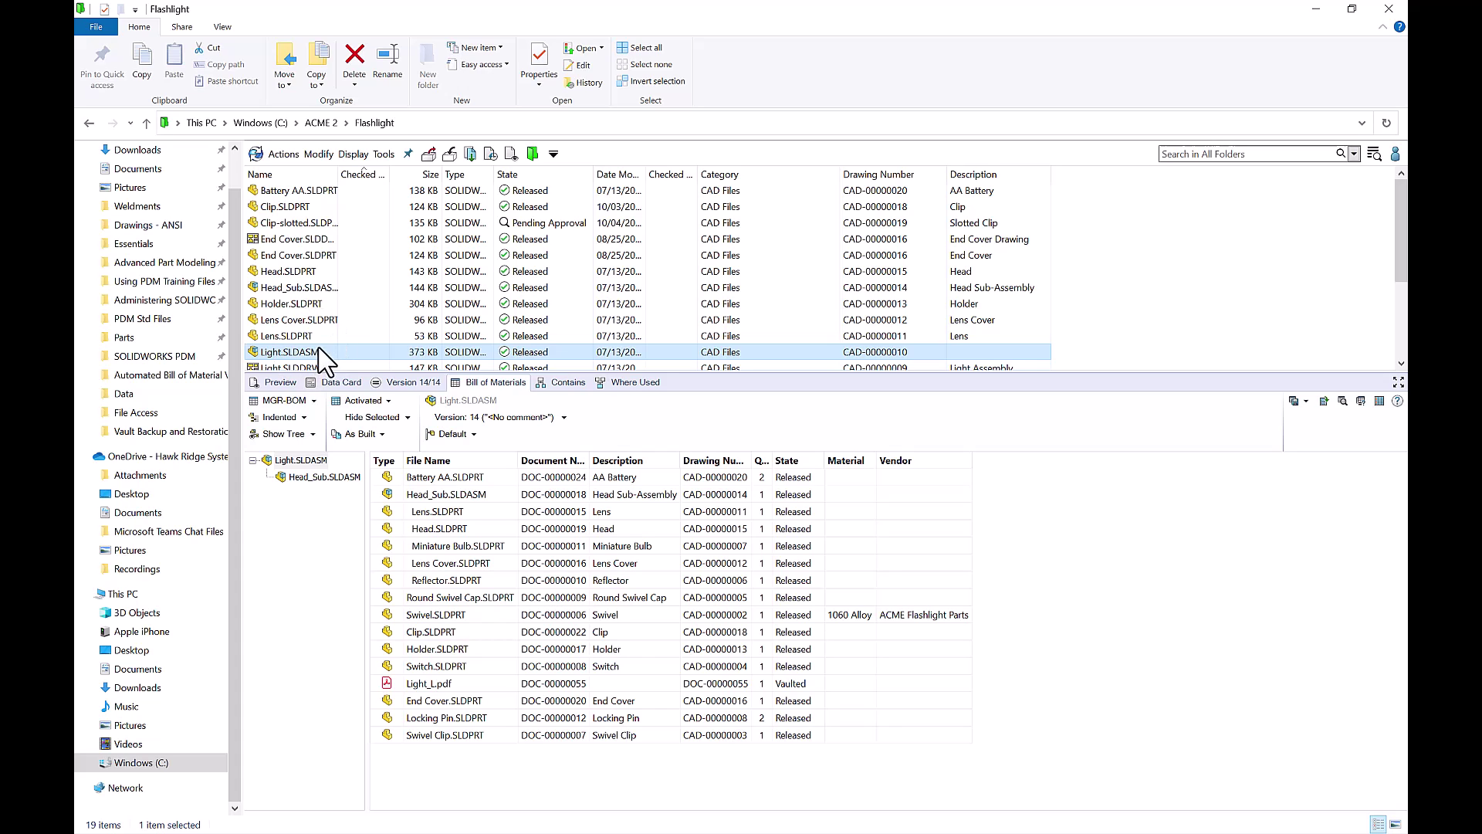
left_click(353, 155)
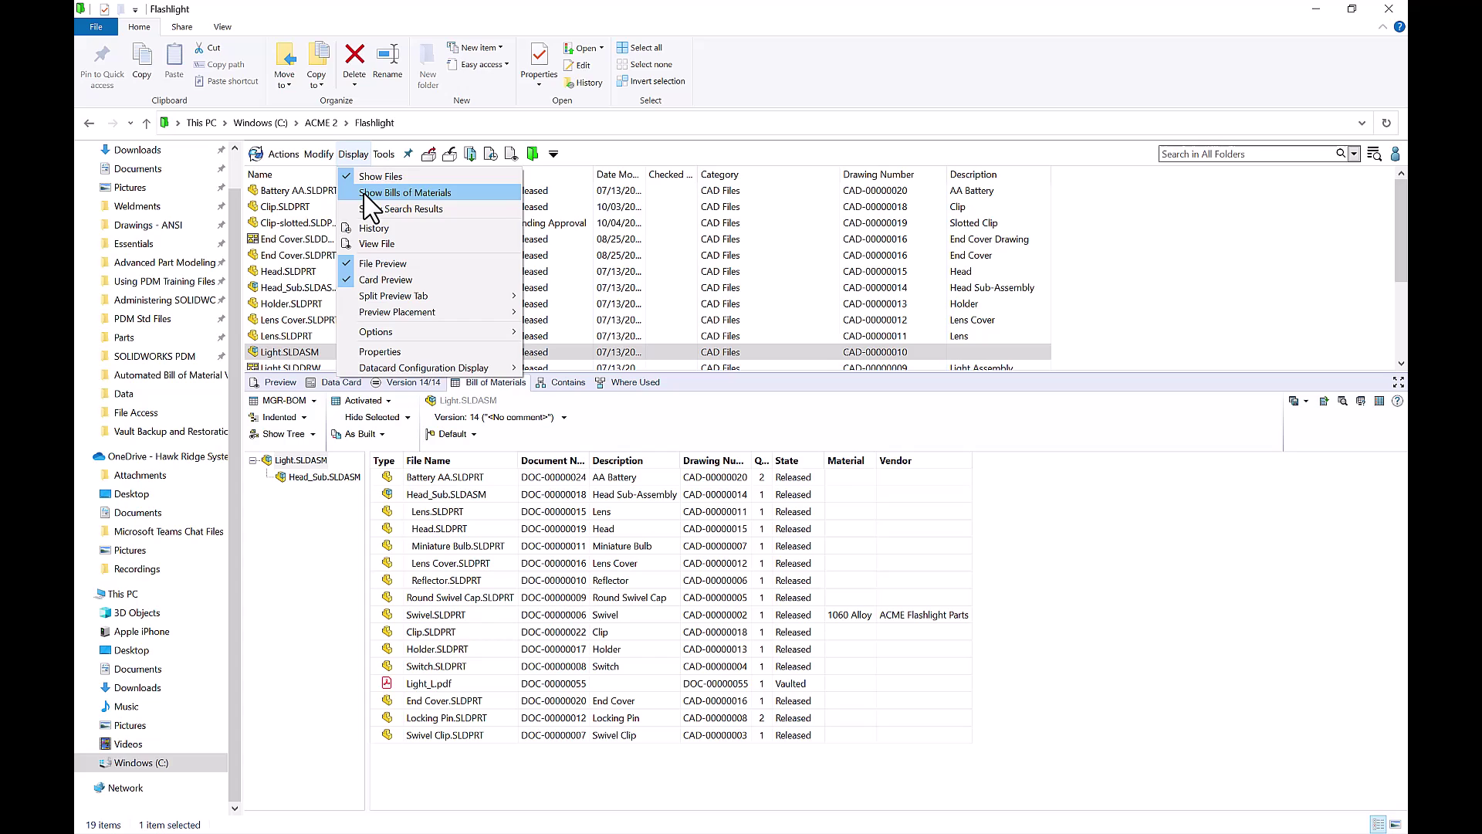
left_click(367, 193)
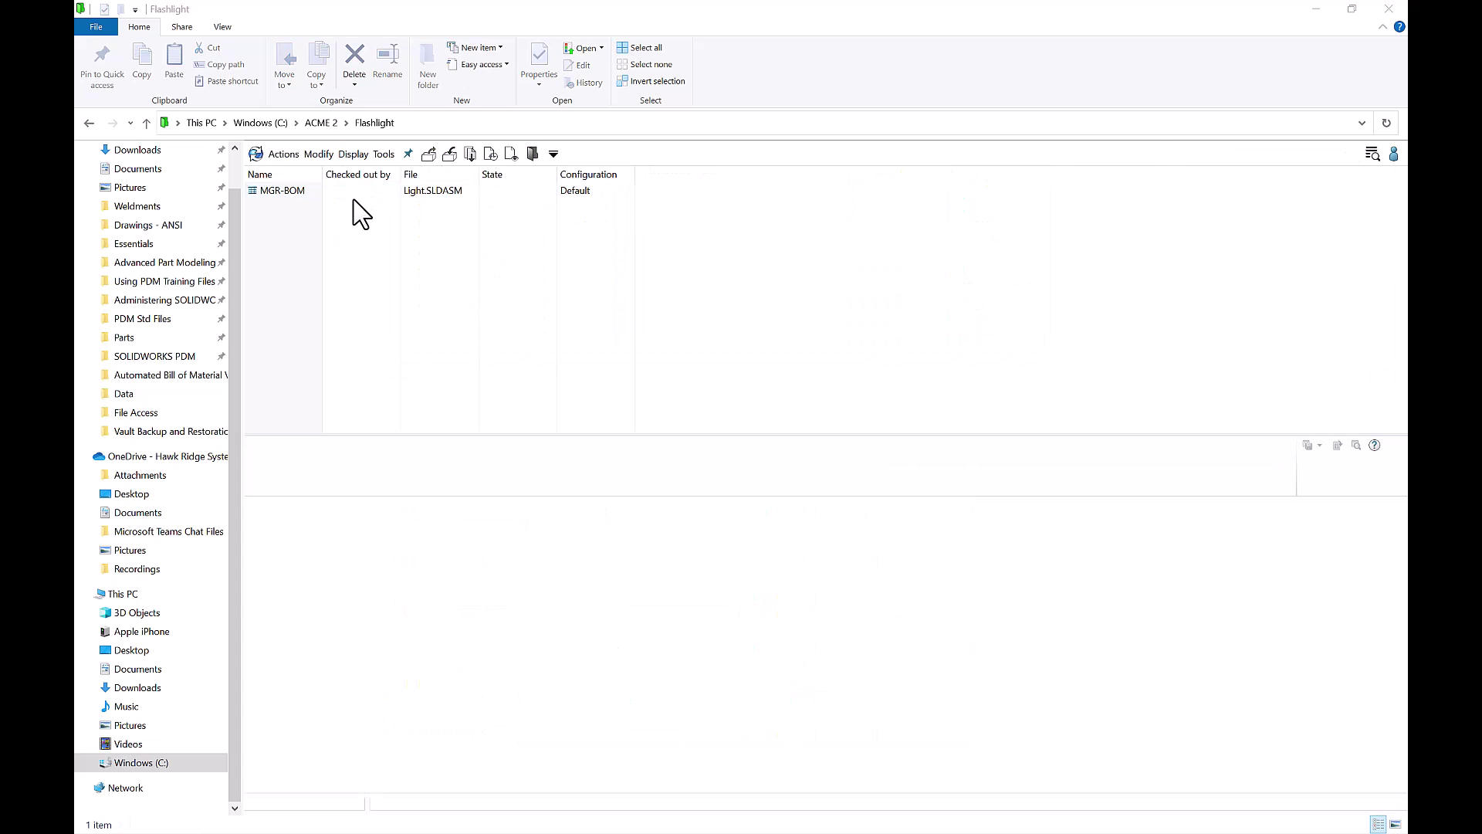
left_click(293, 198)
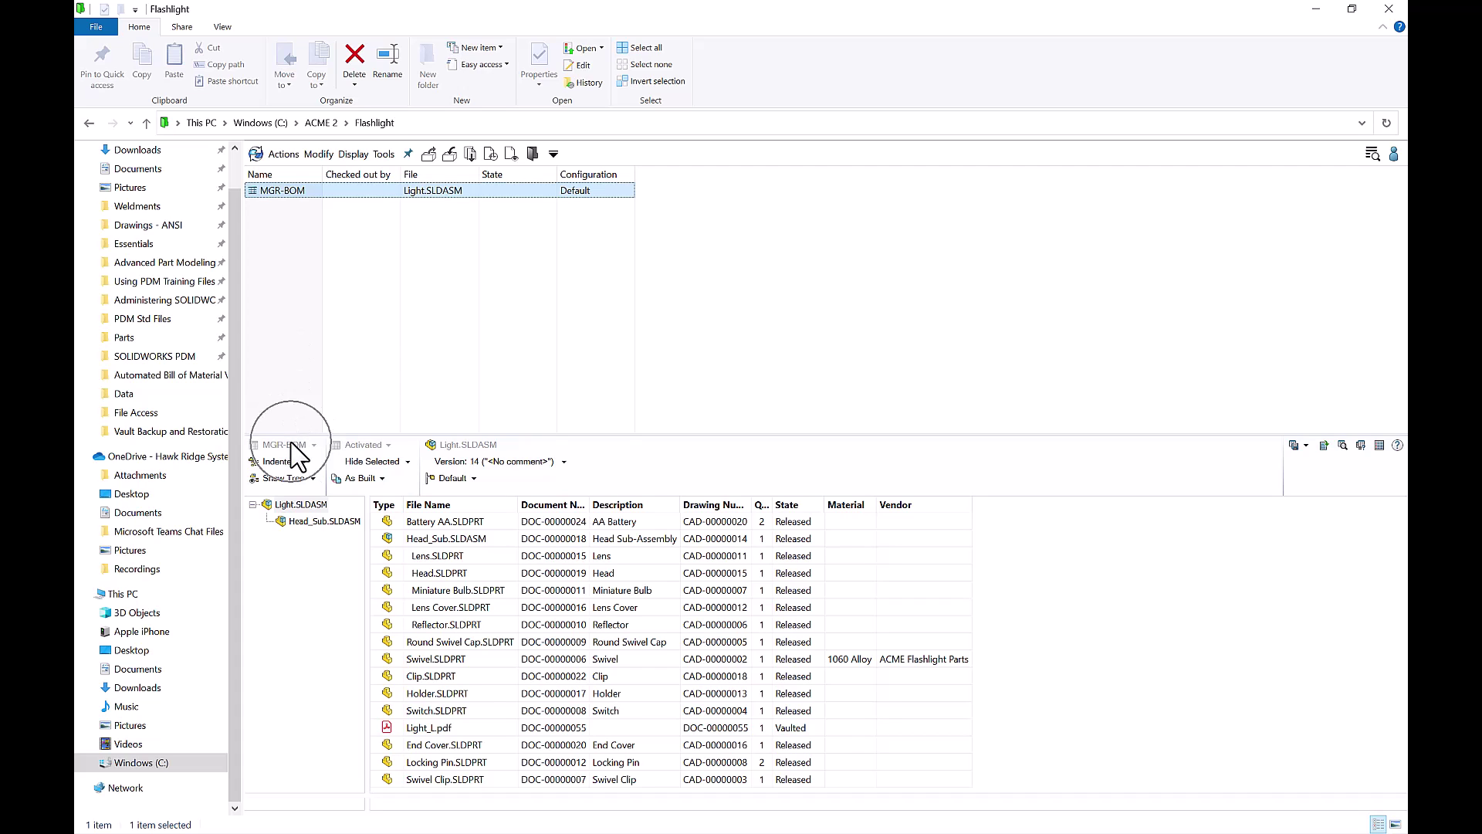
left_click(535, 571)
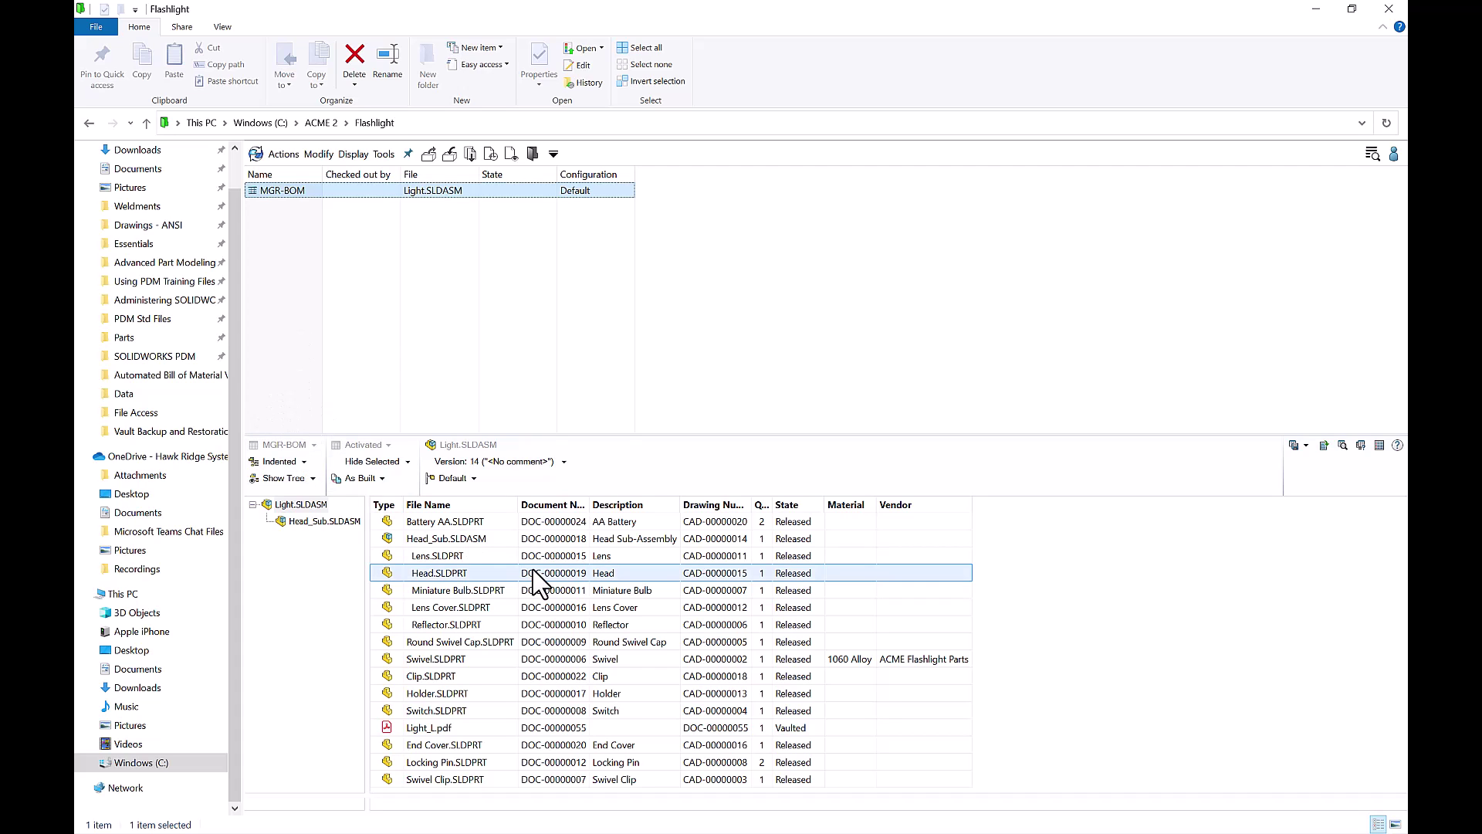
left_click(493, 462)
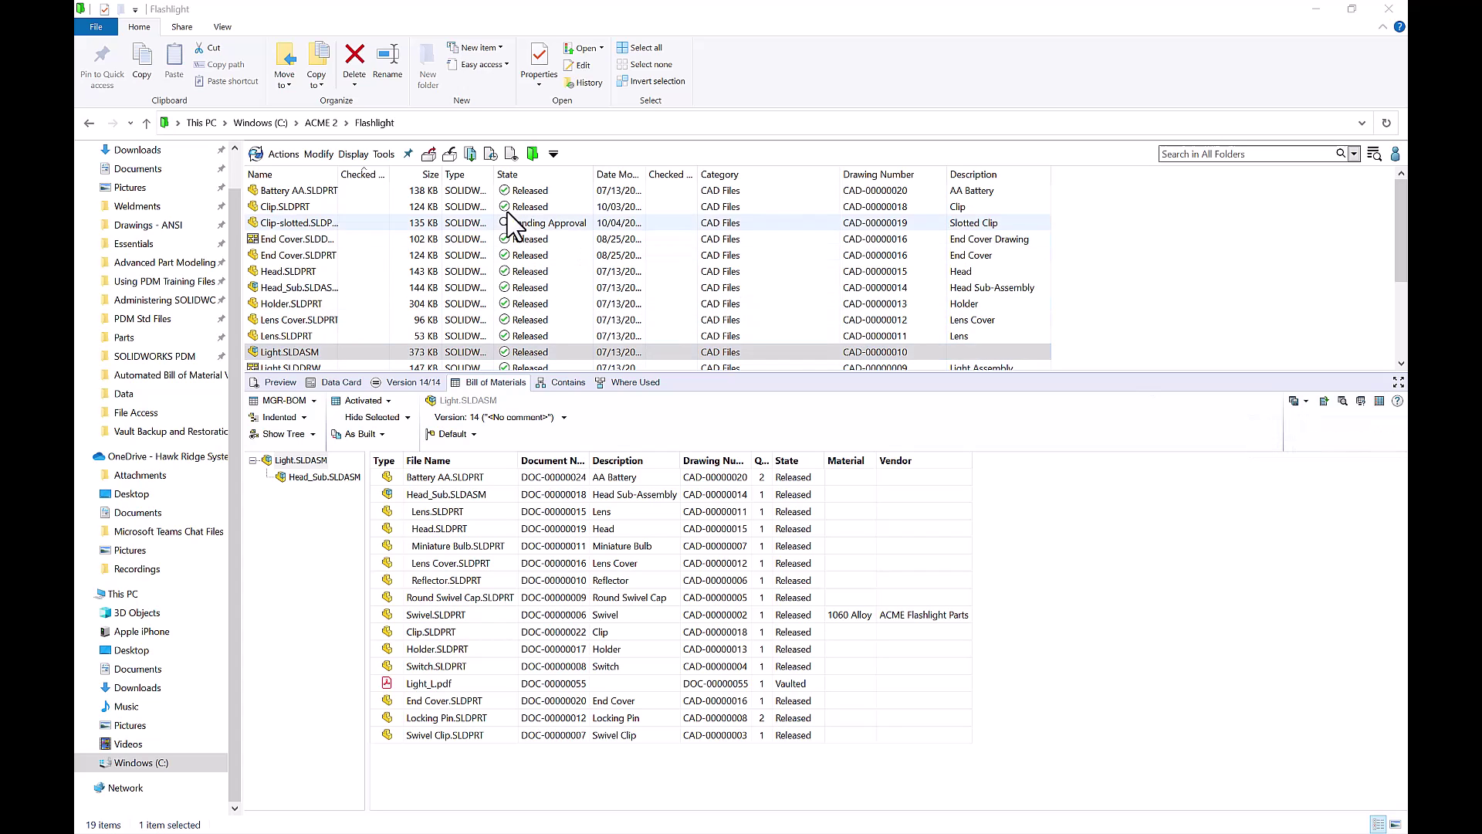
left_click(366, 155)
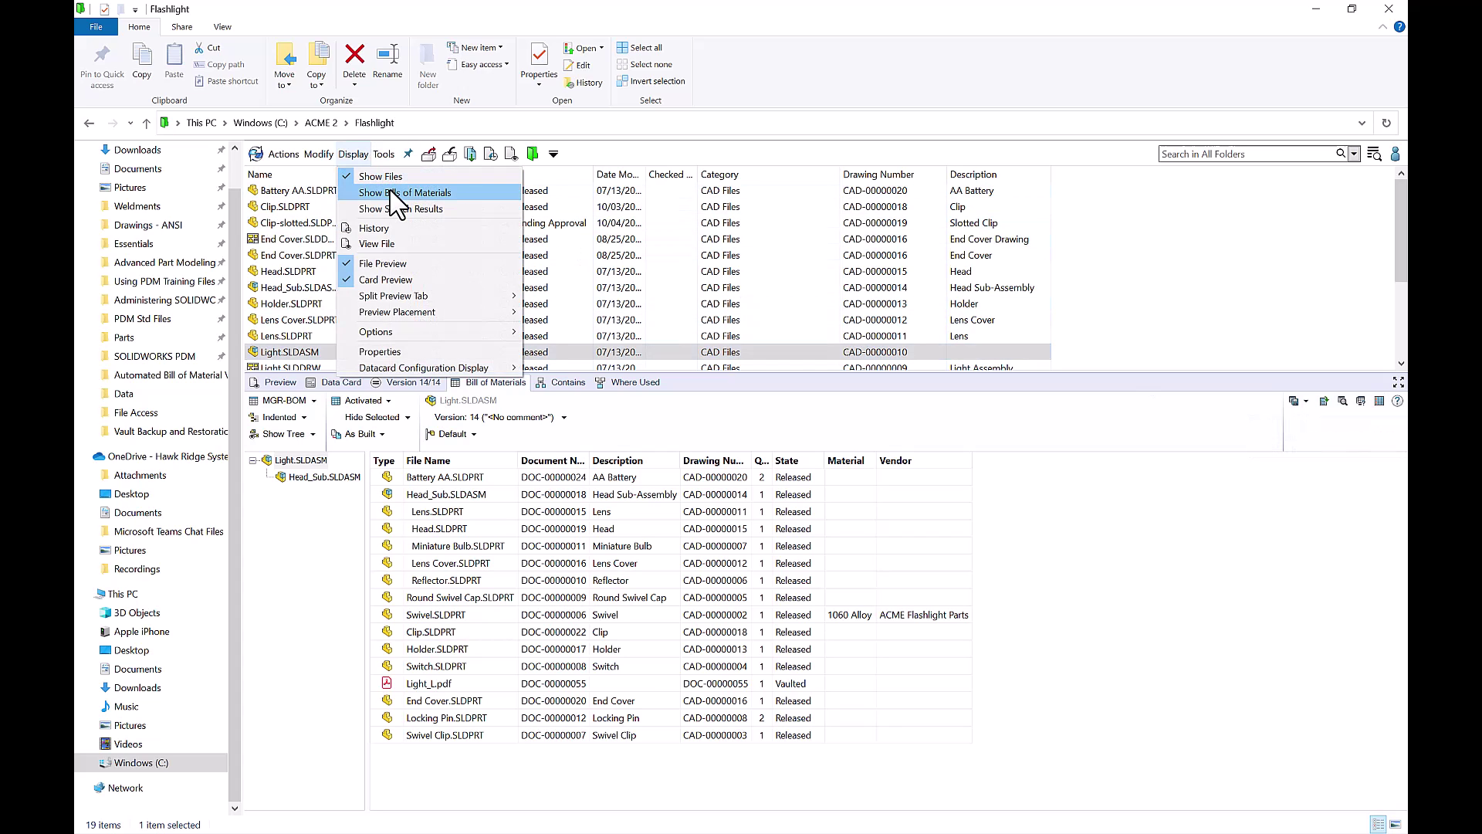
left_click(1384, 433)
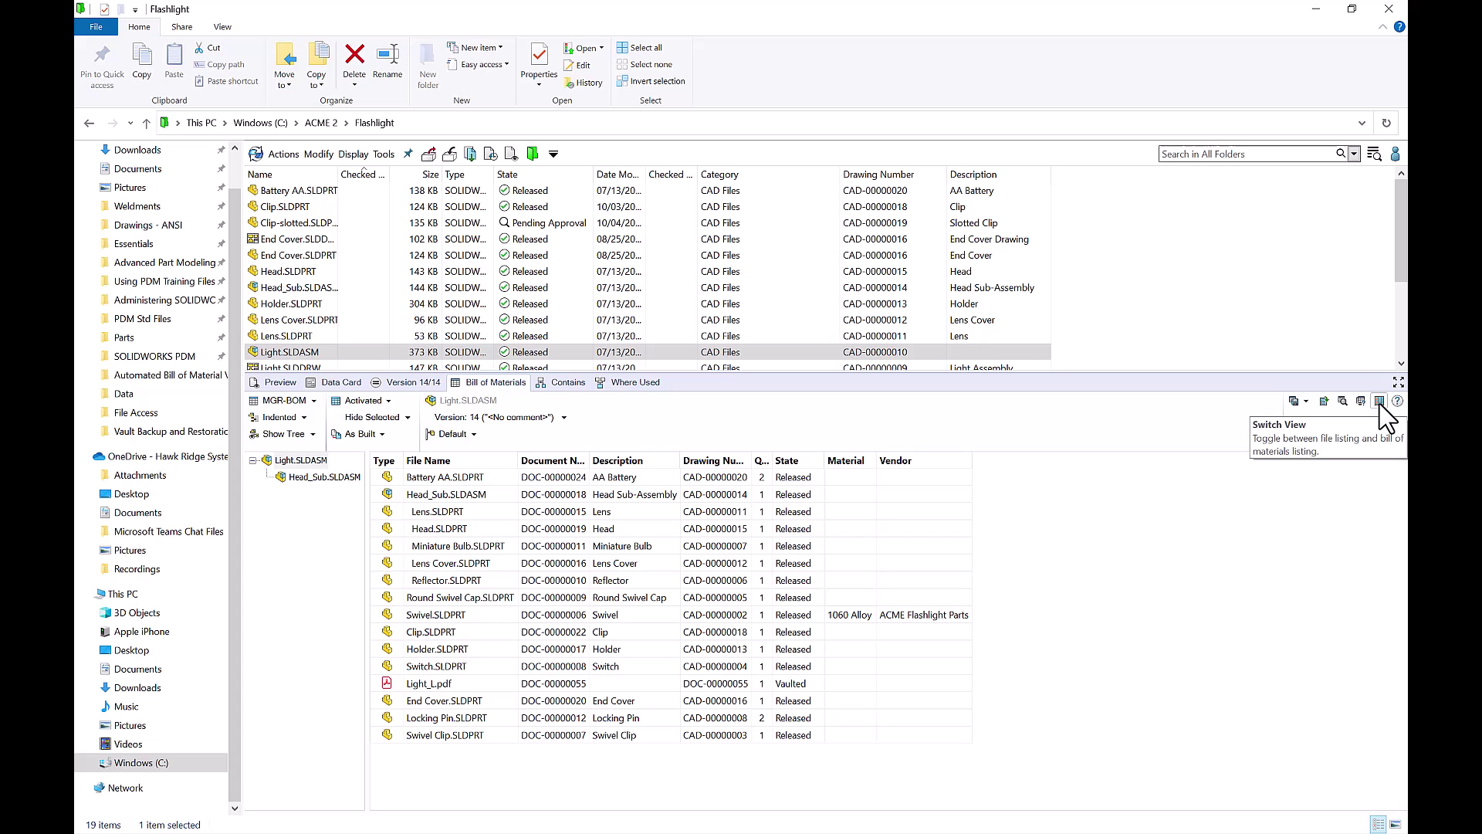
Show the Flashlight folder's bill of materials listing again, and return to its file listing.
left_click(1379, 402)
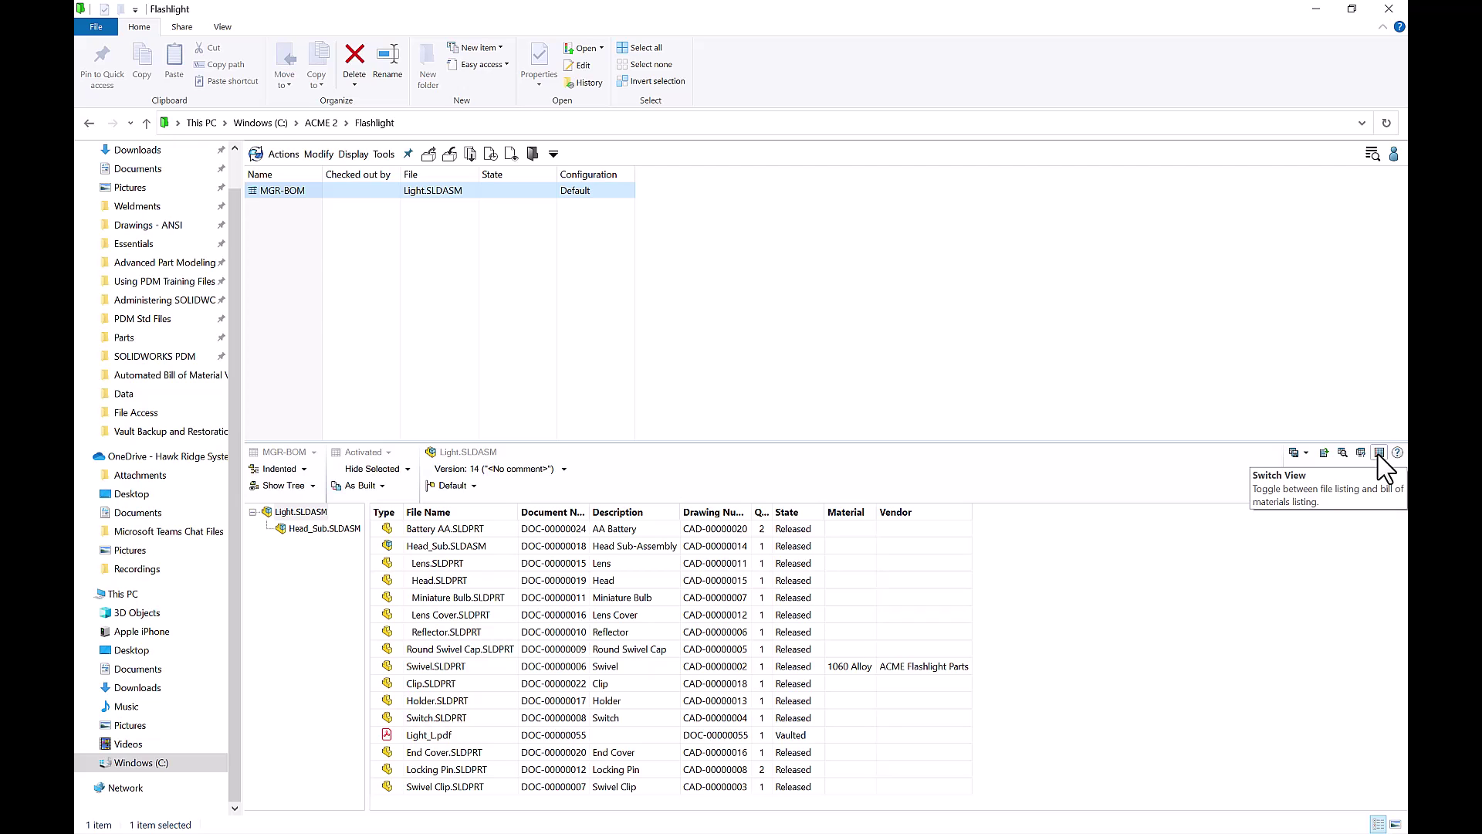
left_click(1379, 453)
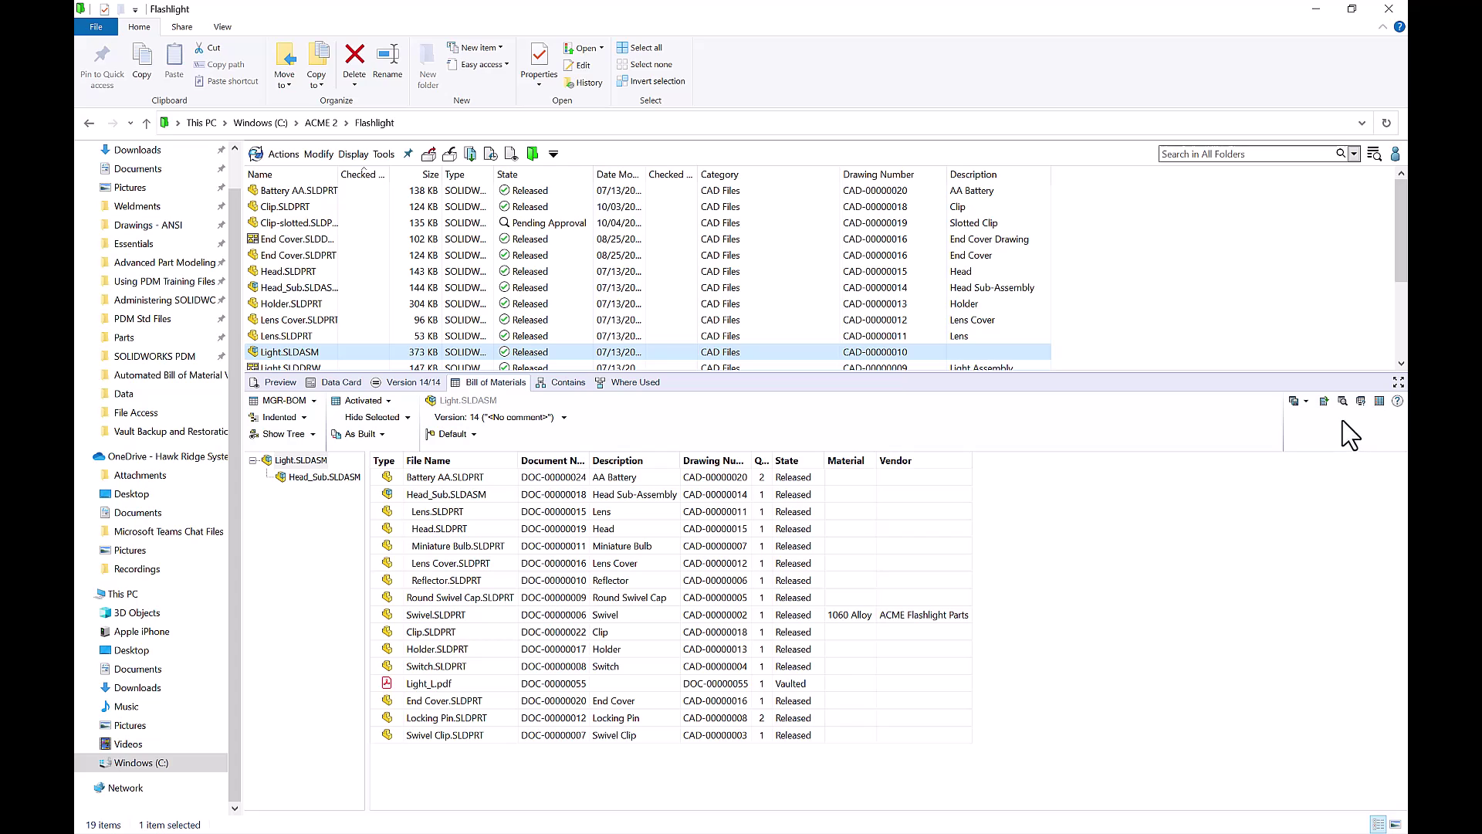
Export the bill of materials of Light.SLDASM to a CSV file with a Level column and review it in Excel.
left_click(1324, 402)
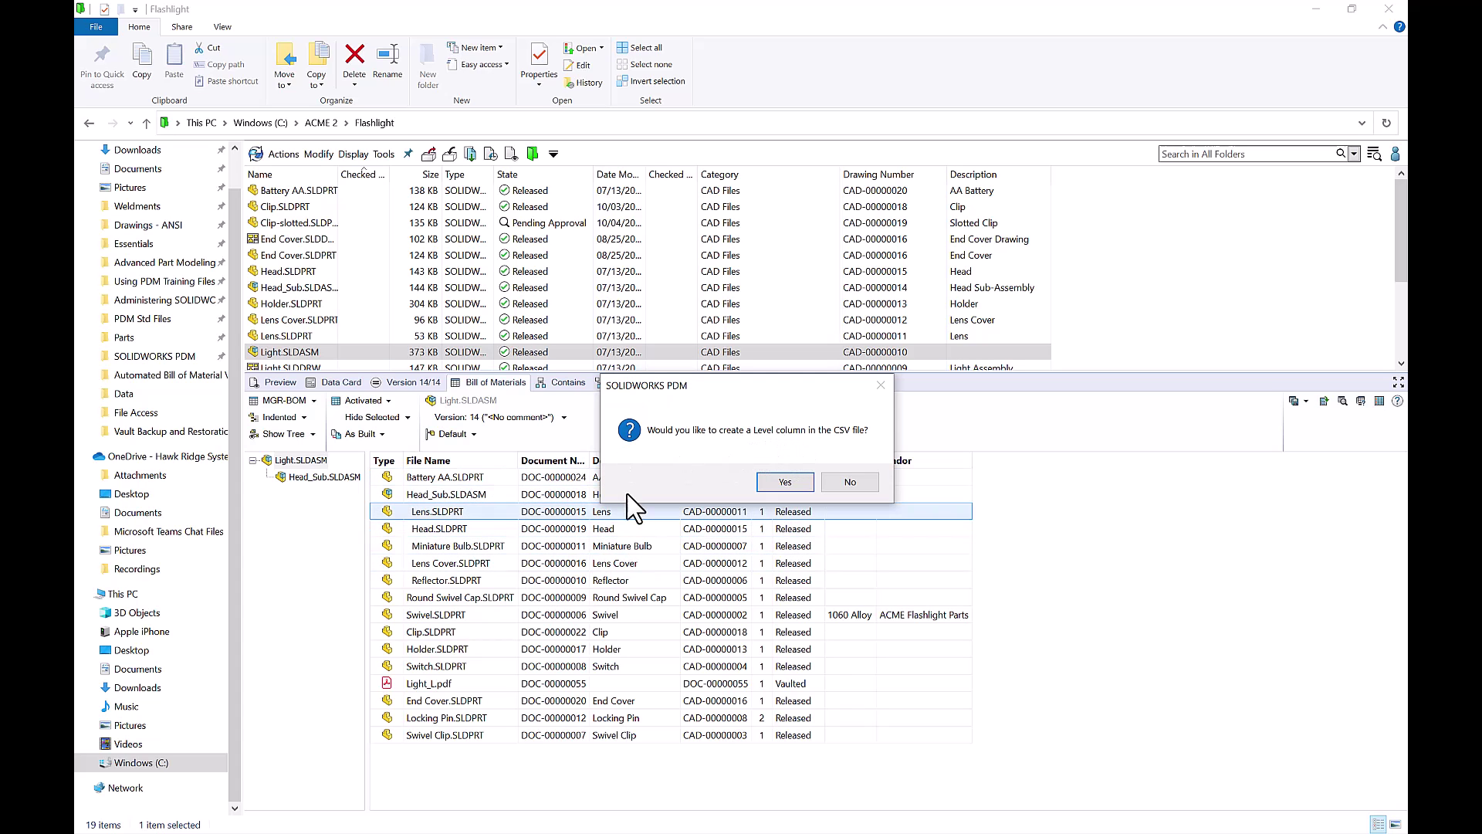
left_click(782, 482)
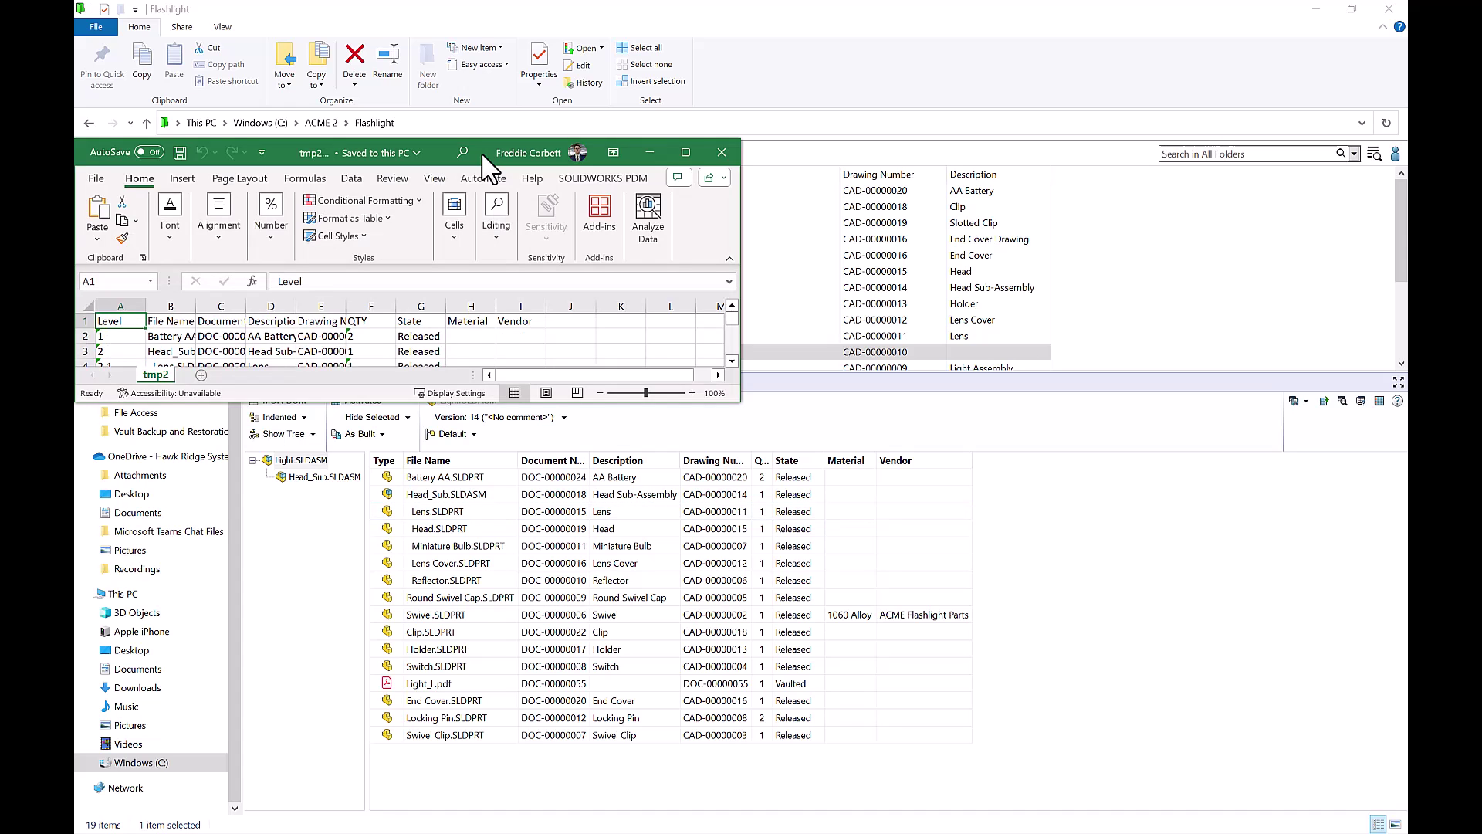
left_click(686, 153)
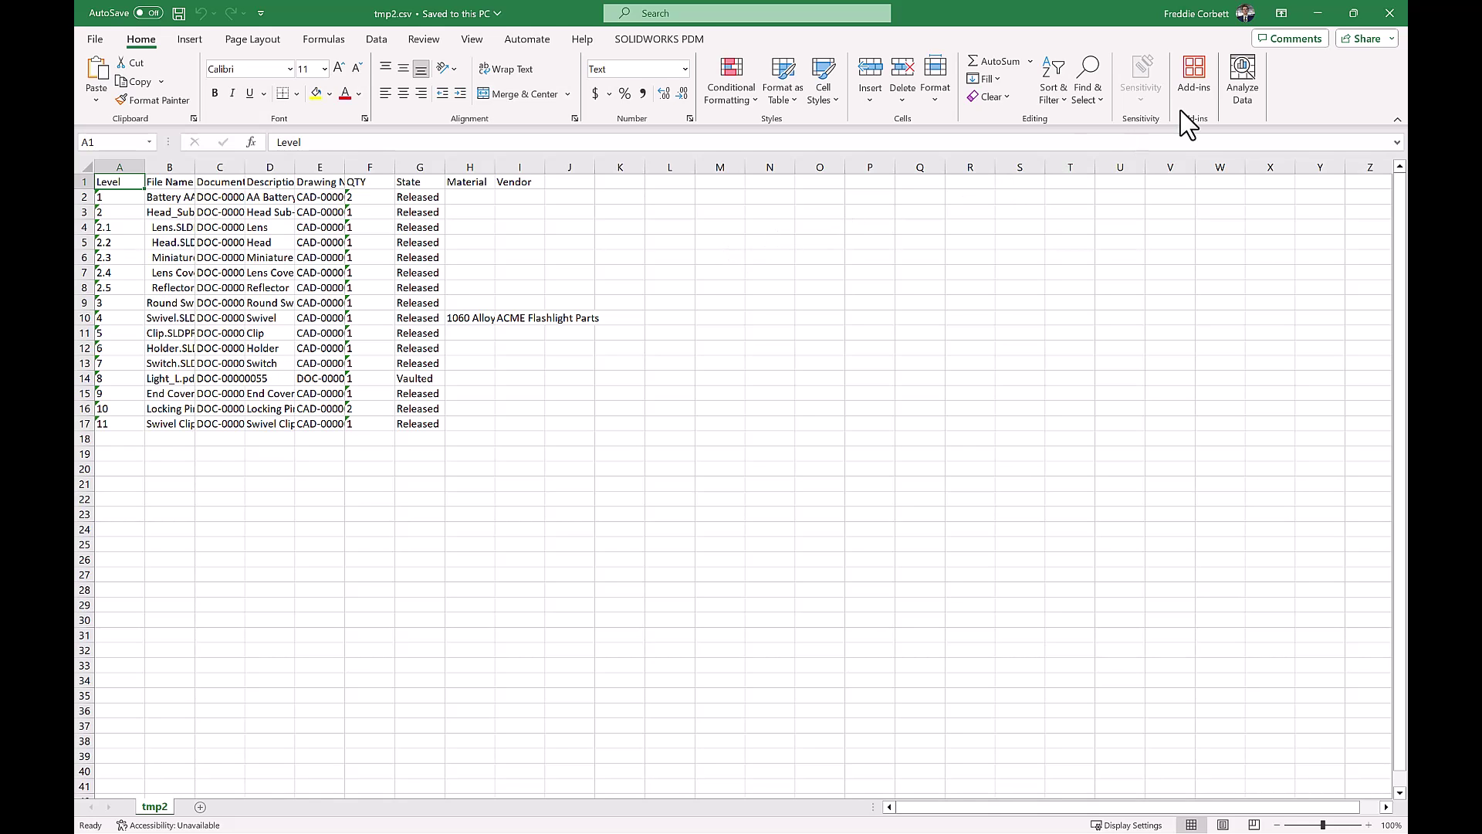
left_click(1318, 17)
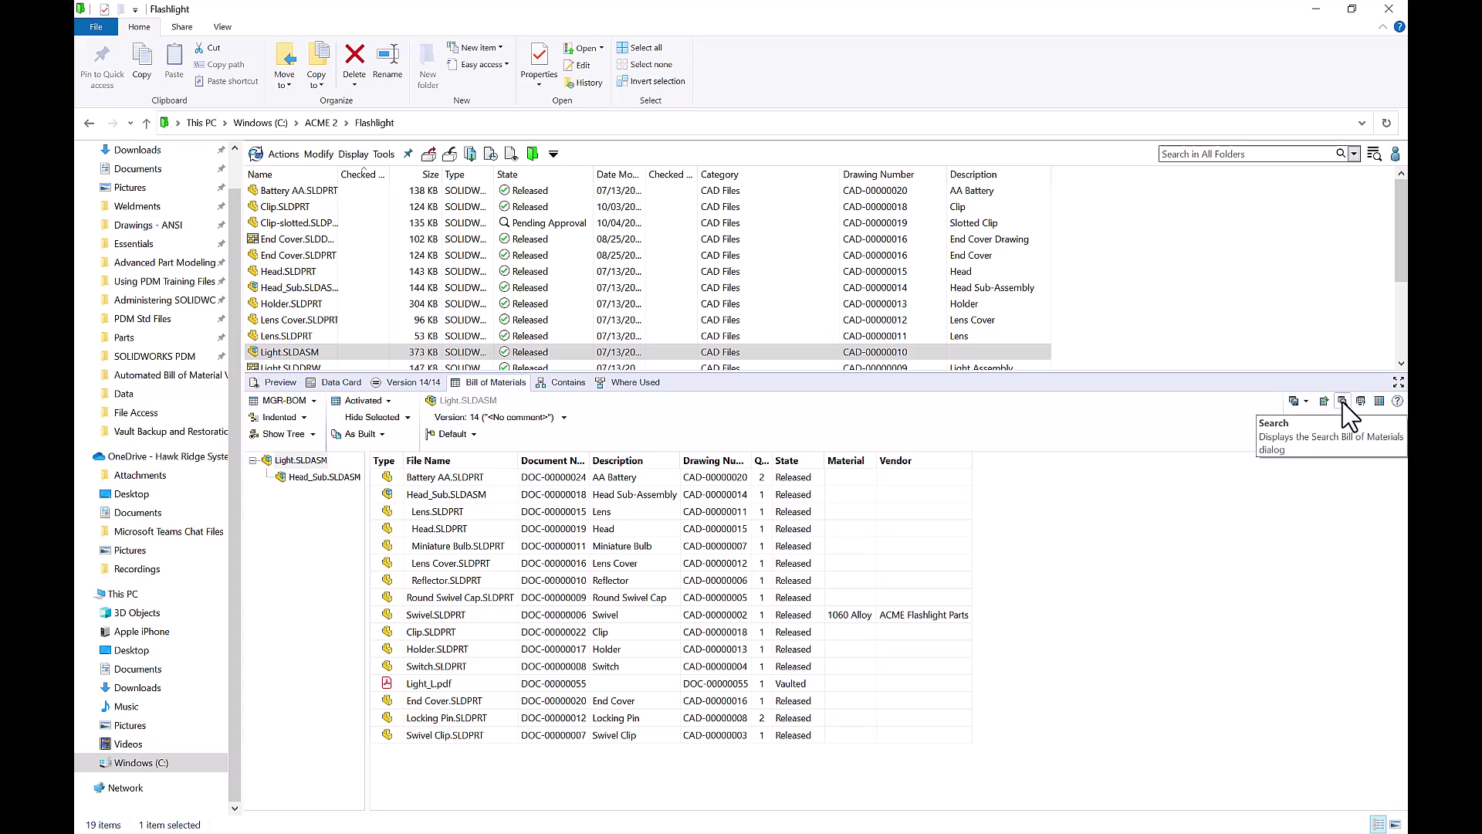
Search the bill of materials of Light.SLDASM for "battery", finding the next match.
left_click(1343, 402)
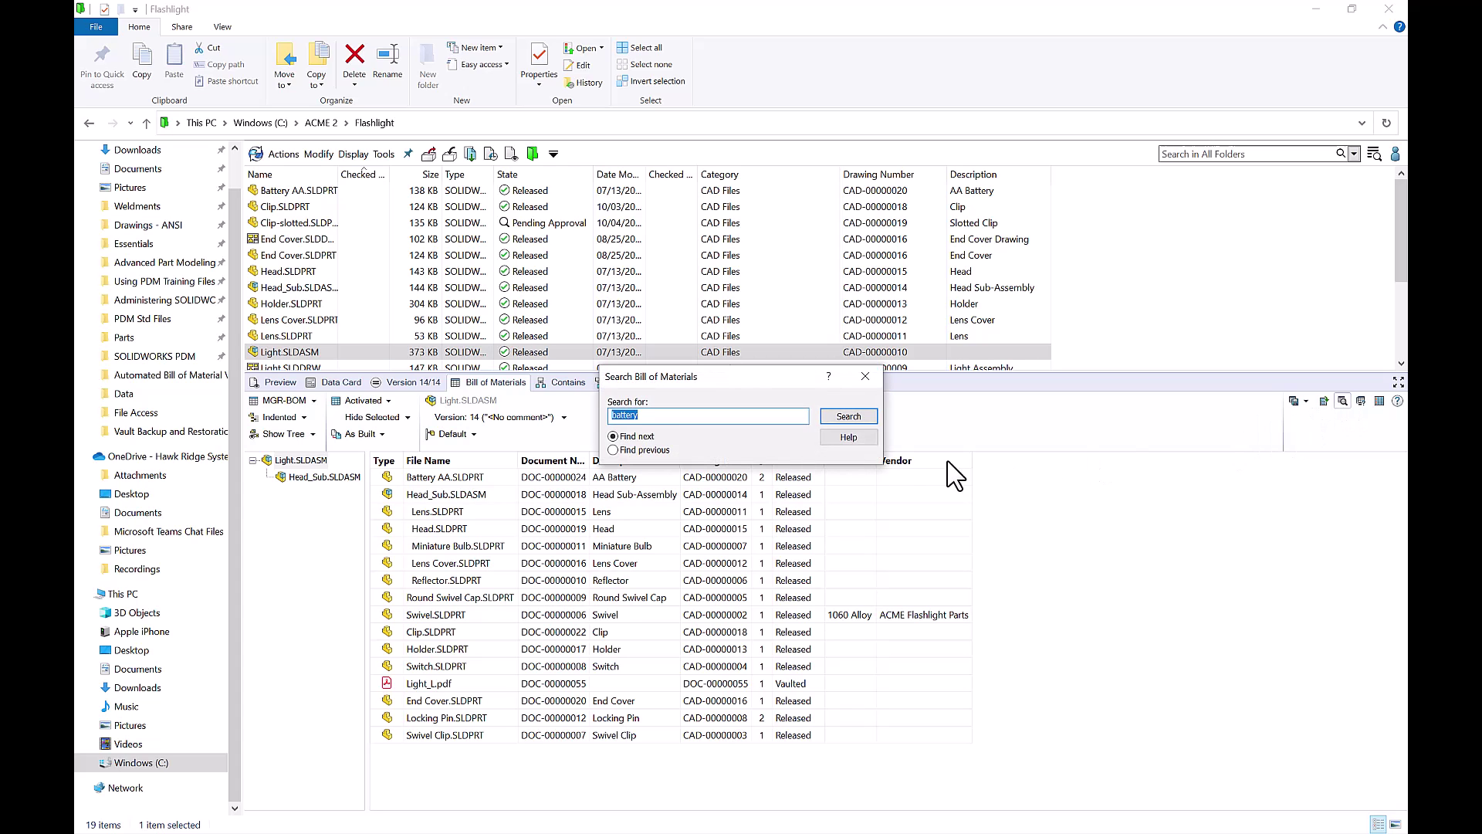
left_click(873, 418)
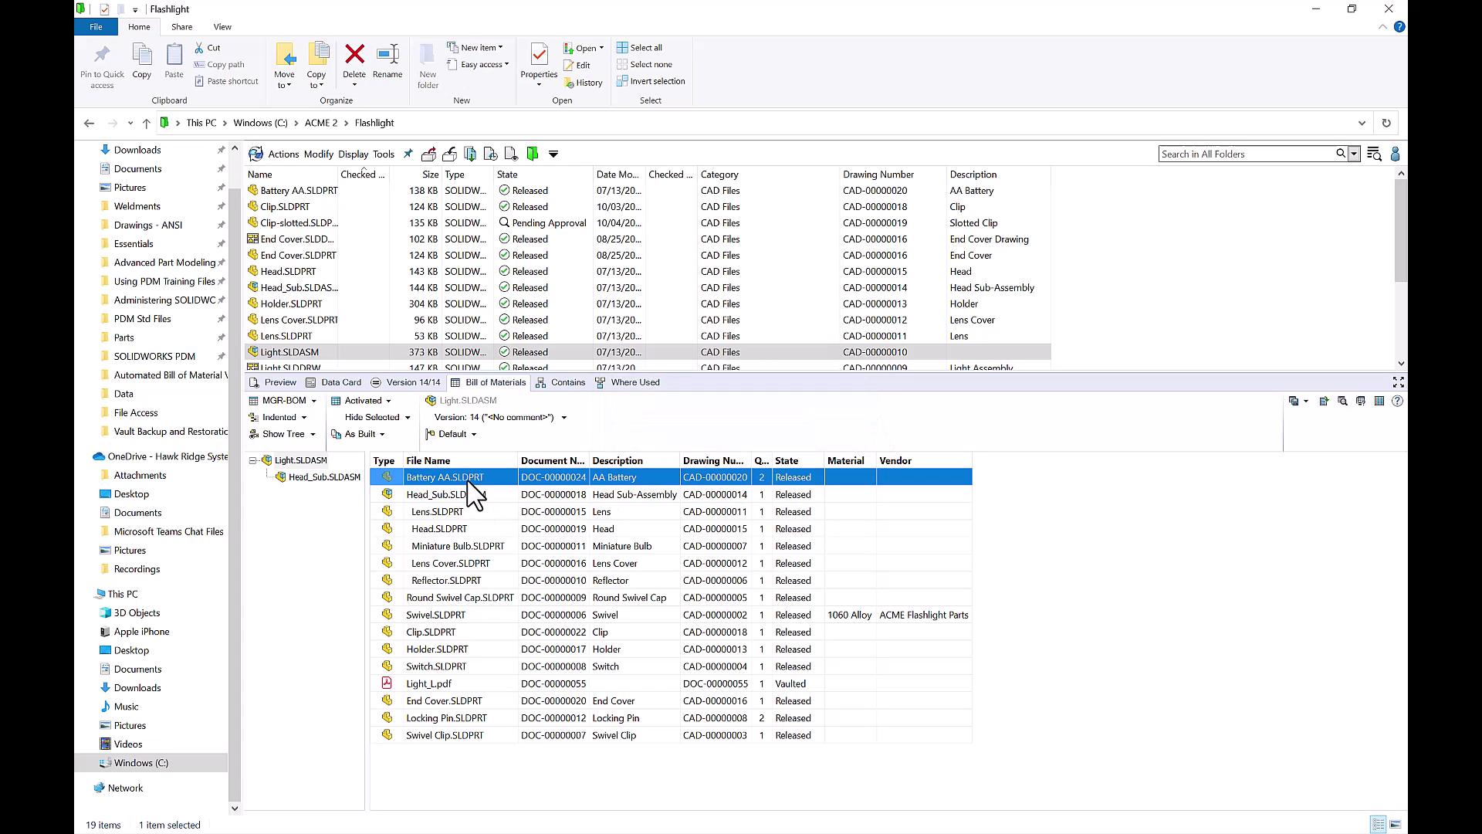
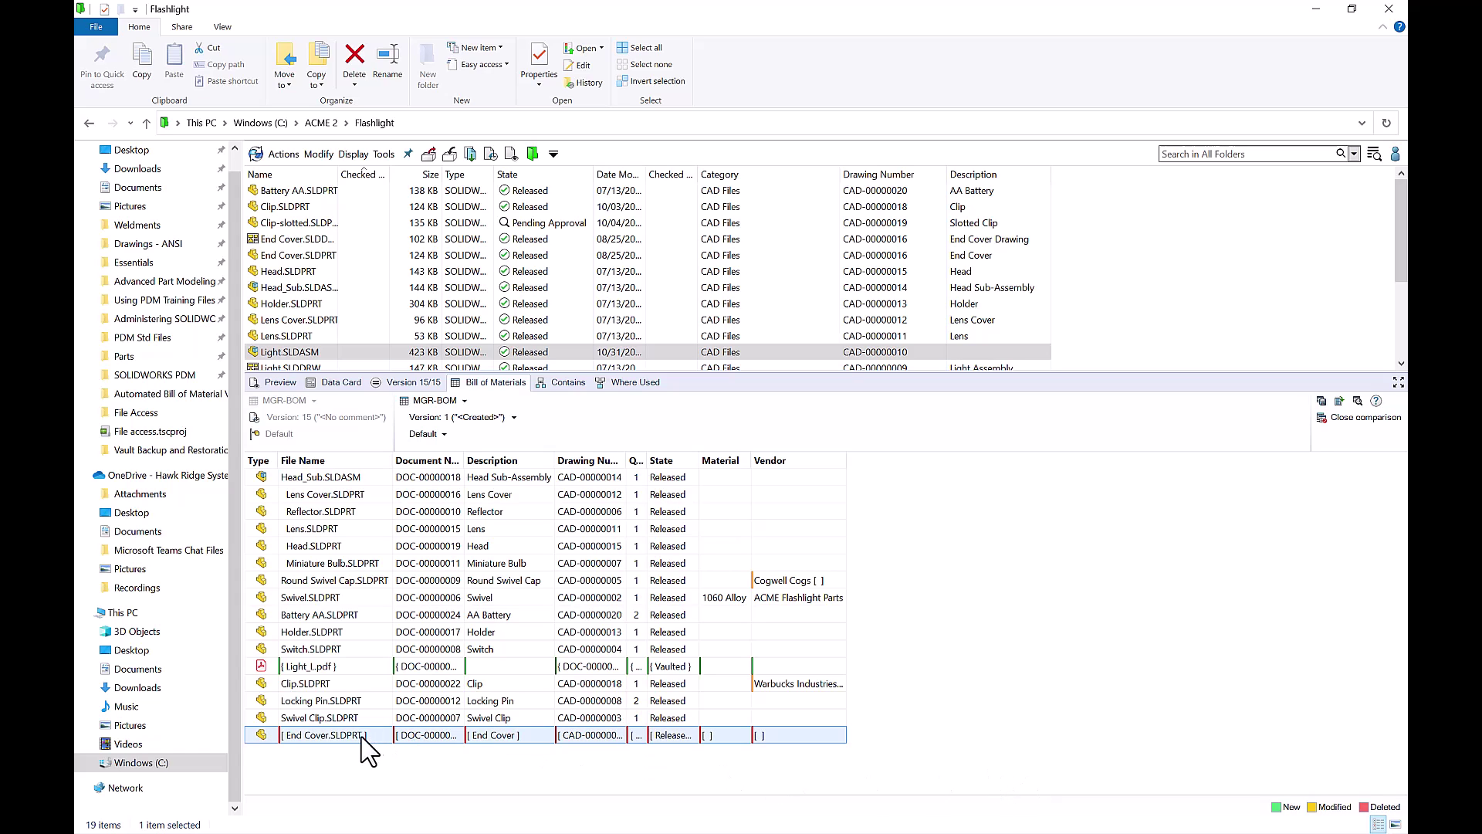
Examine the End Cover.SLDPRT and Clip.SLDPRT rows in the comparison of Light.SLDASM version 15 with version 1 of MGR-BOM.
left_click(507, 740)
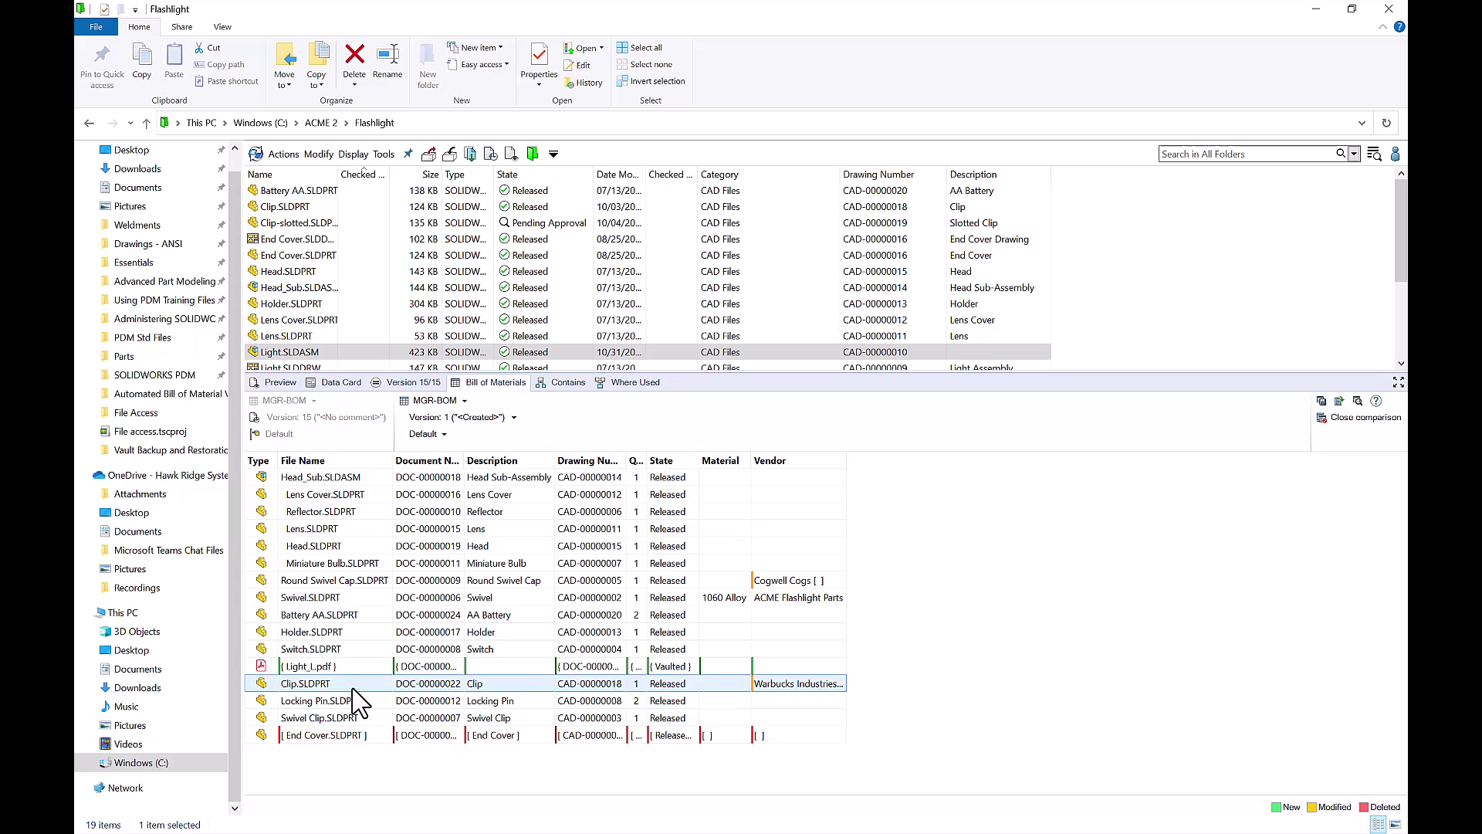